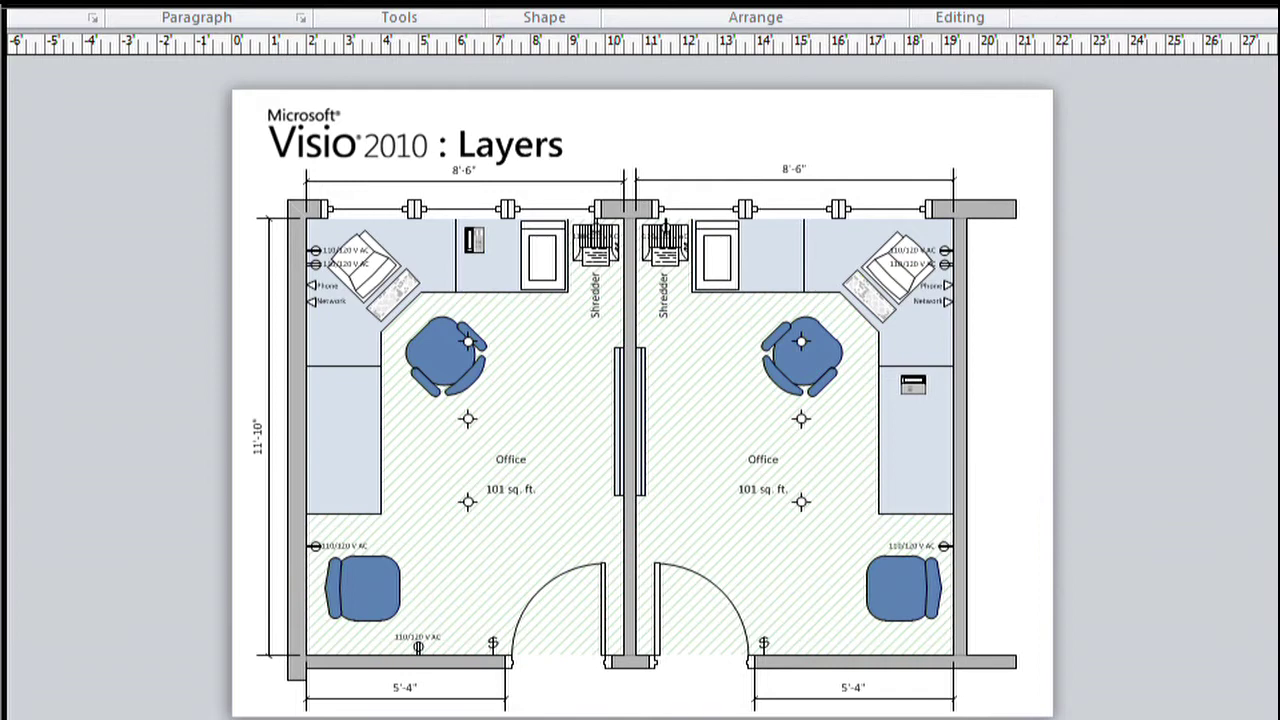
# - Open Layer Properties for the six drawing layers and move the dialog to the left
pyautogui.click(935, 3)
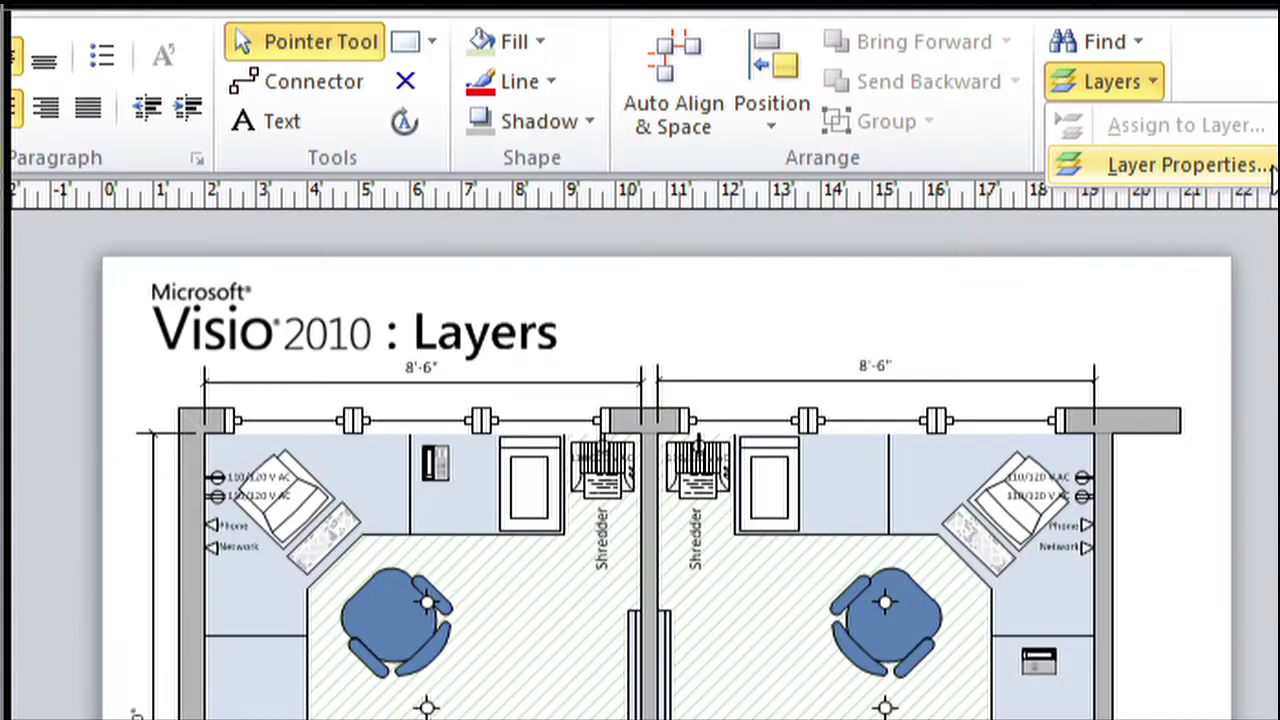
pyautogui.click(1074, 24)
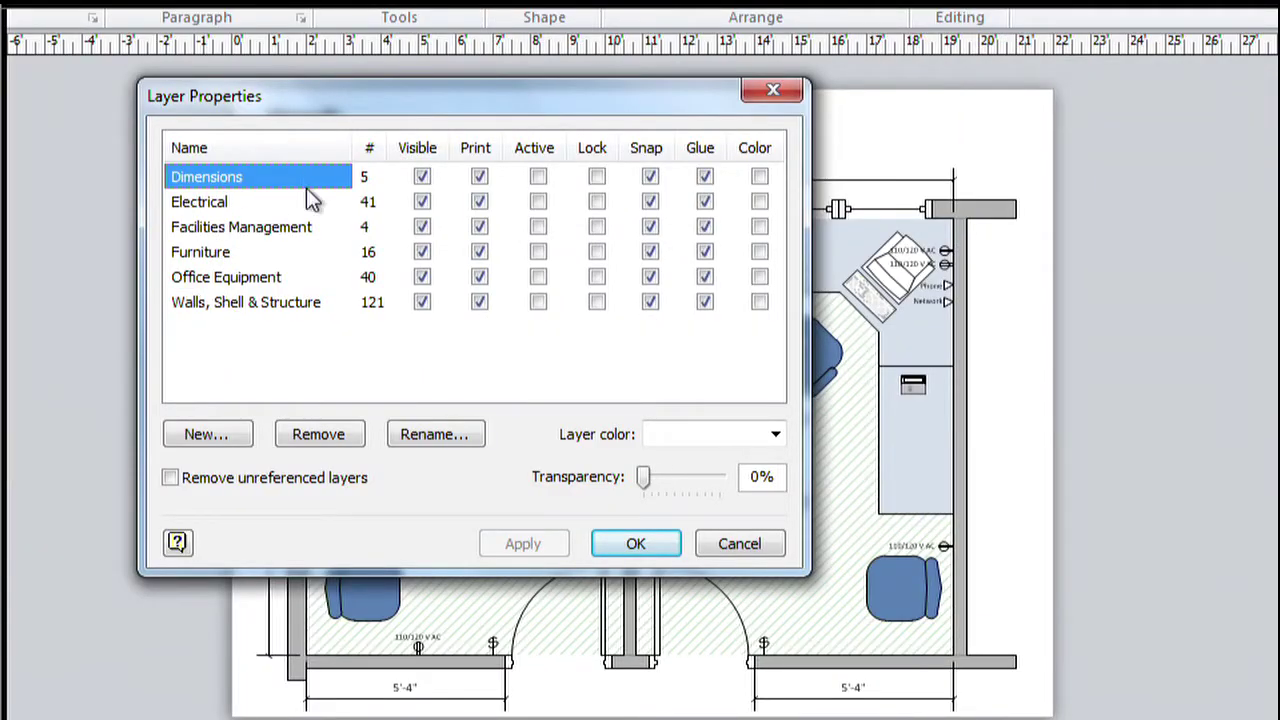
pyautogui.moveTo(372, 118); pyautogui.dragTo(0, 155)
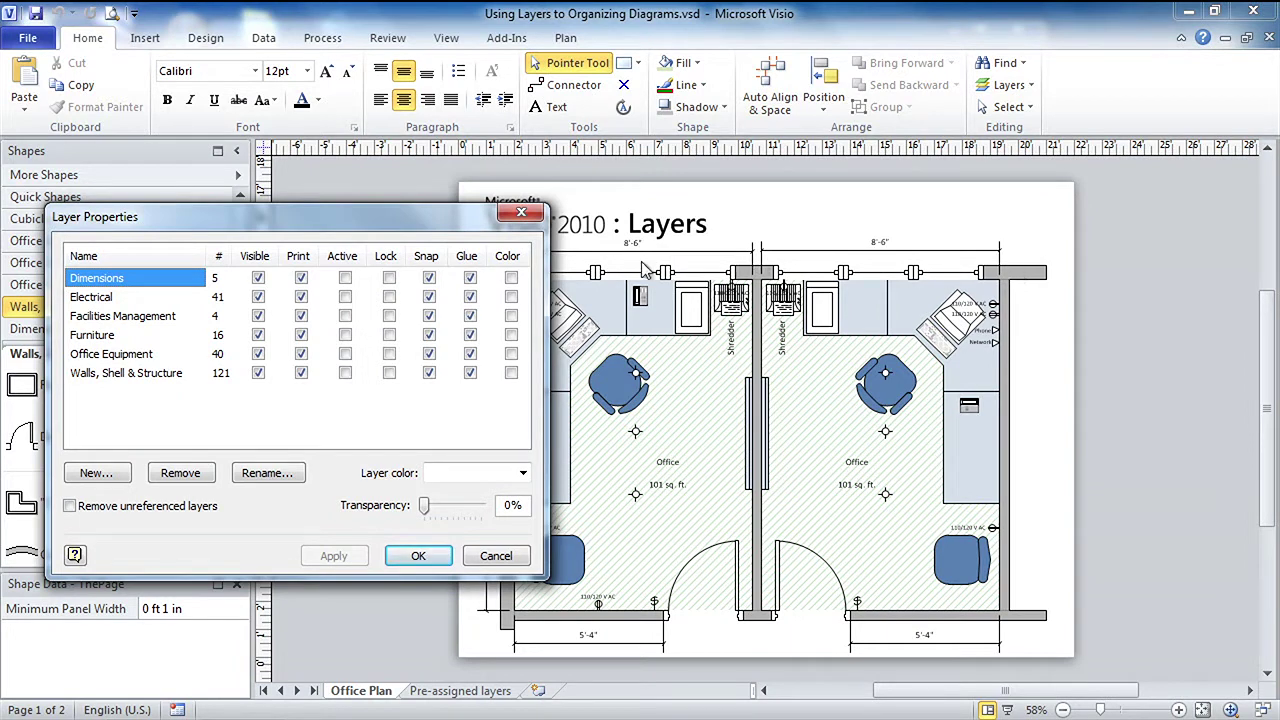
# - Colour the Dimensions layer red and lock it against editing
pyautogui.click(511, 278)
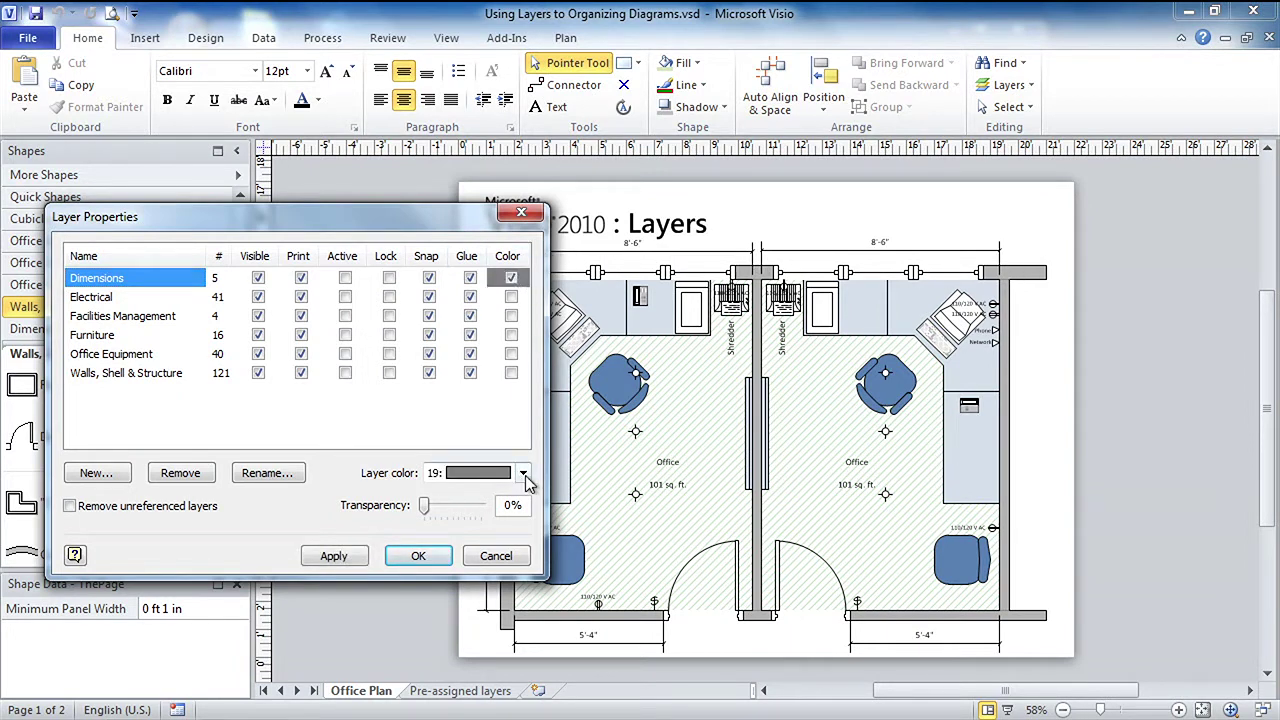
pyautogui.click(522, 474)
pyautogui.click(490, 595)
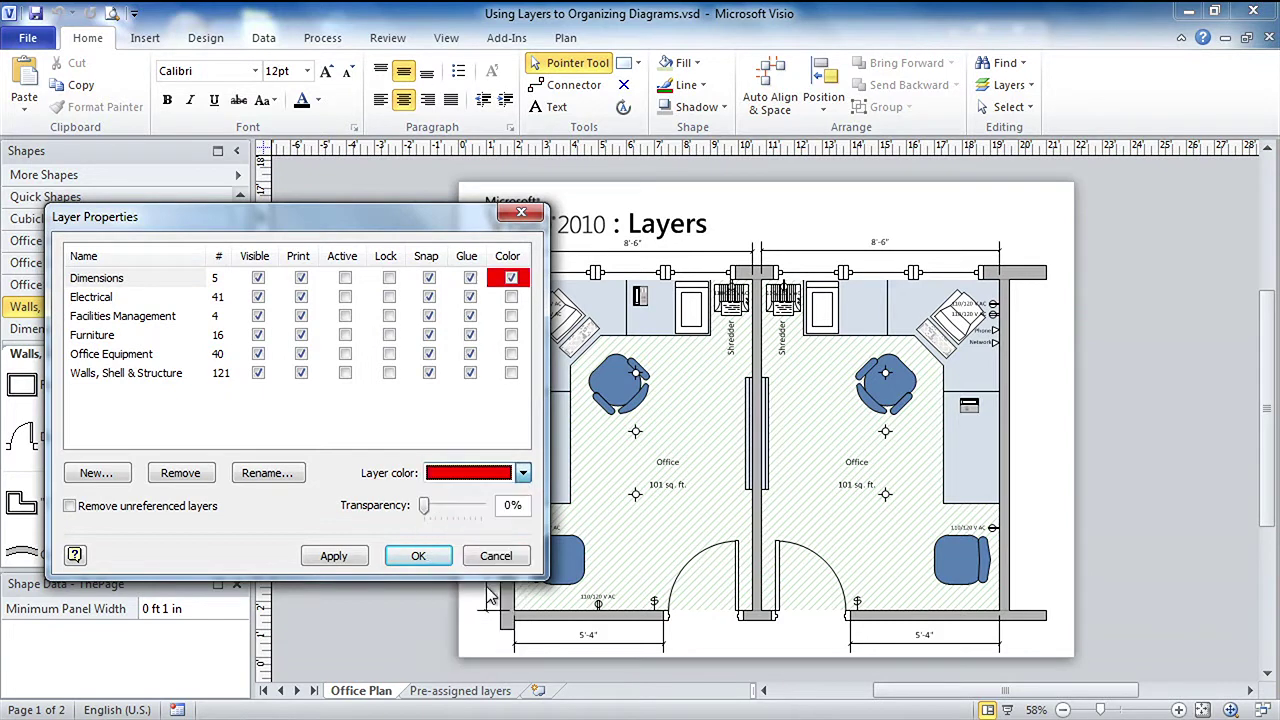
pyautogui.click(334, 558)
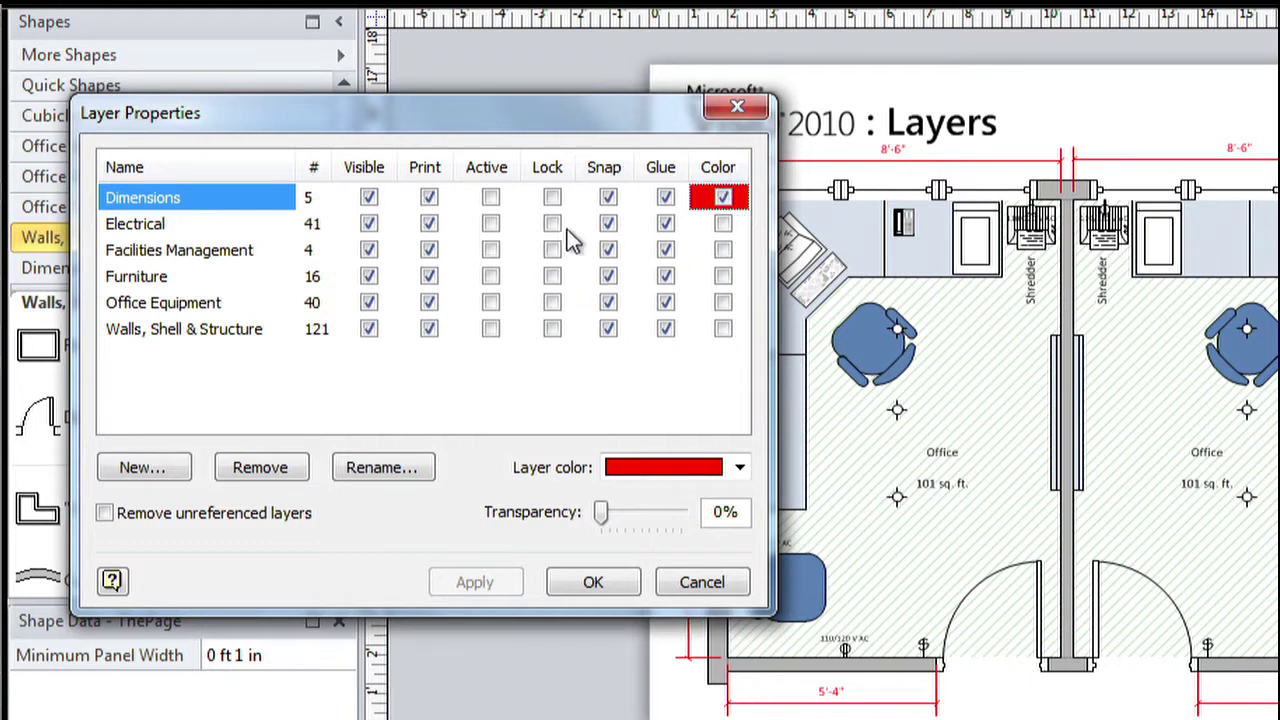
pyautogui.click(552, 197)
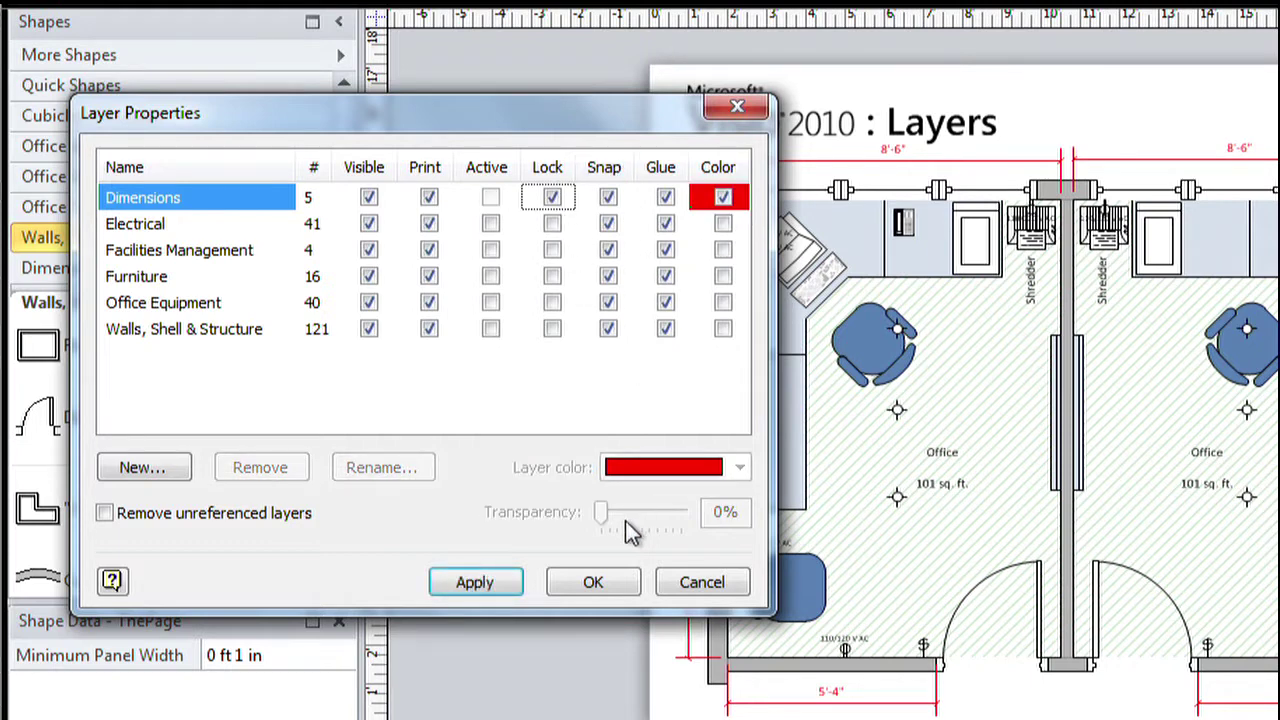
pyautogui.click(593, 585)
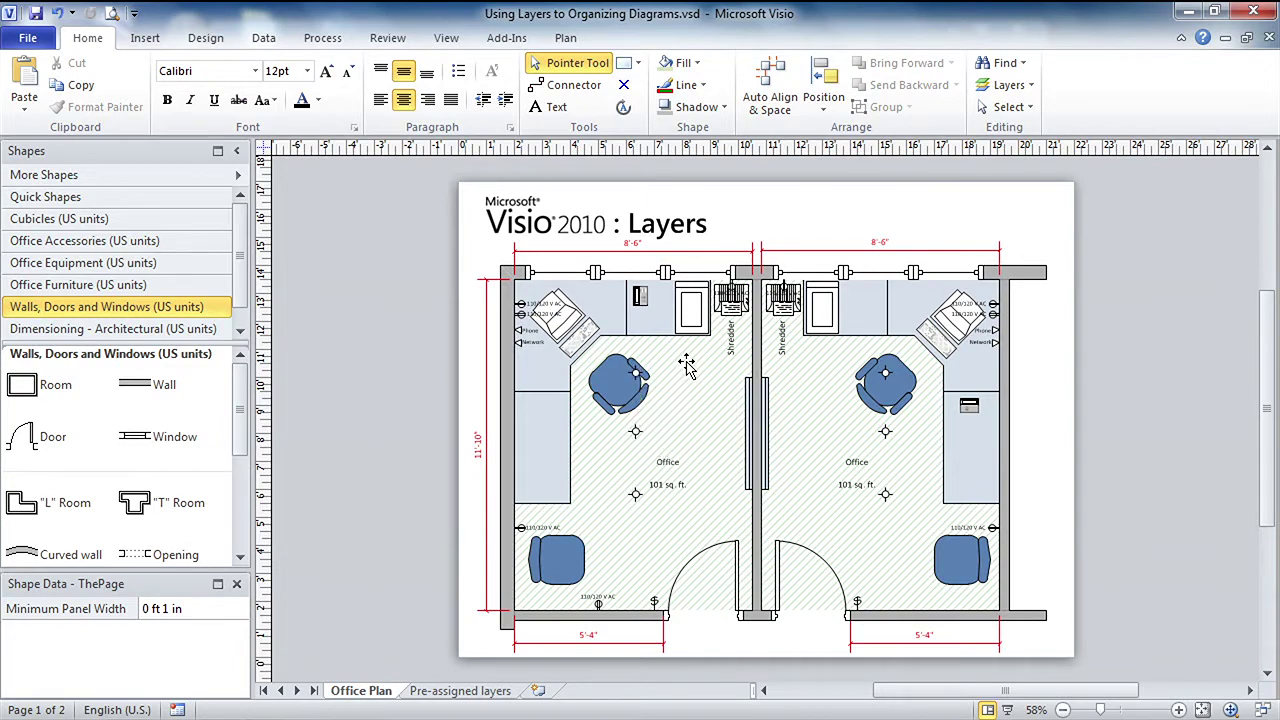
# - Trial-move the Office space, undo it, and select the three ceiling lights
pyautogui.moveTo(677, 377); pyautogui.dragTo(561, 519)
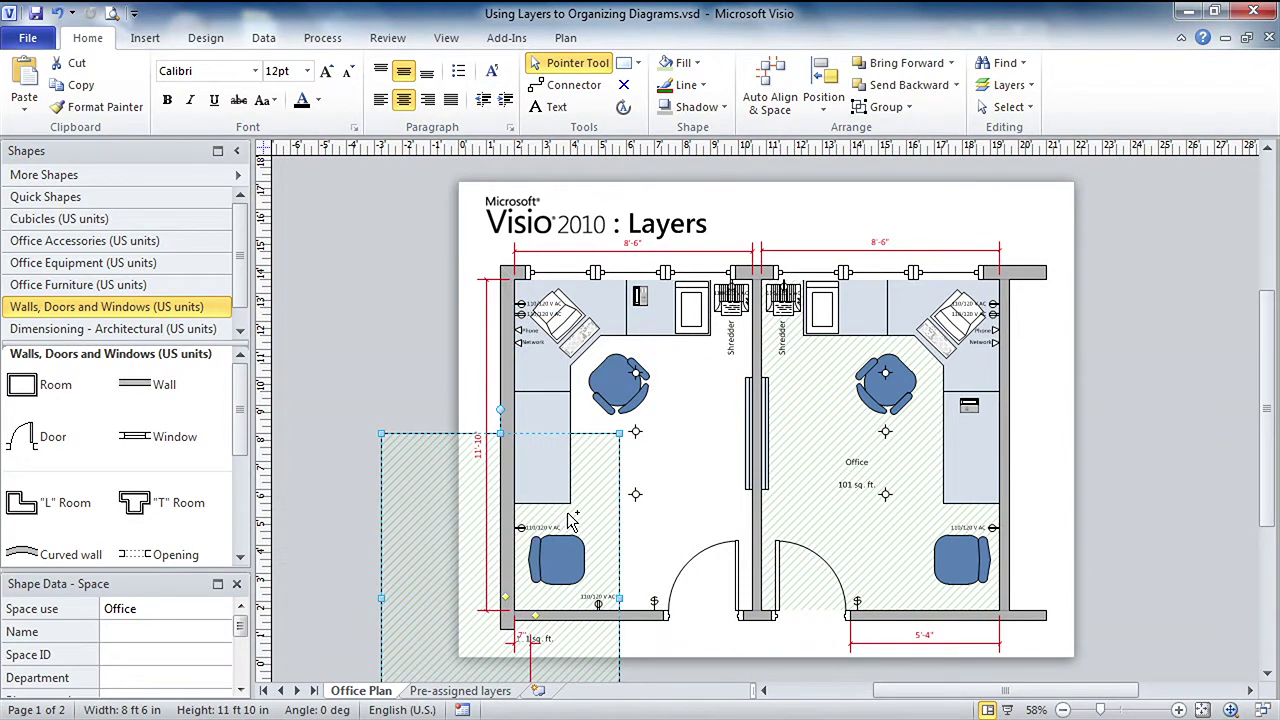
pyautogui.hotkey('ctrl', 'z')
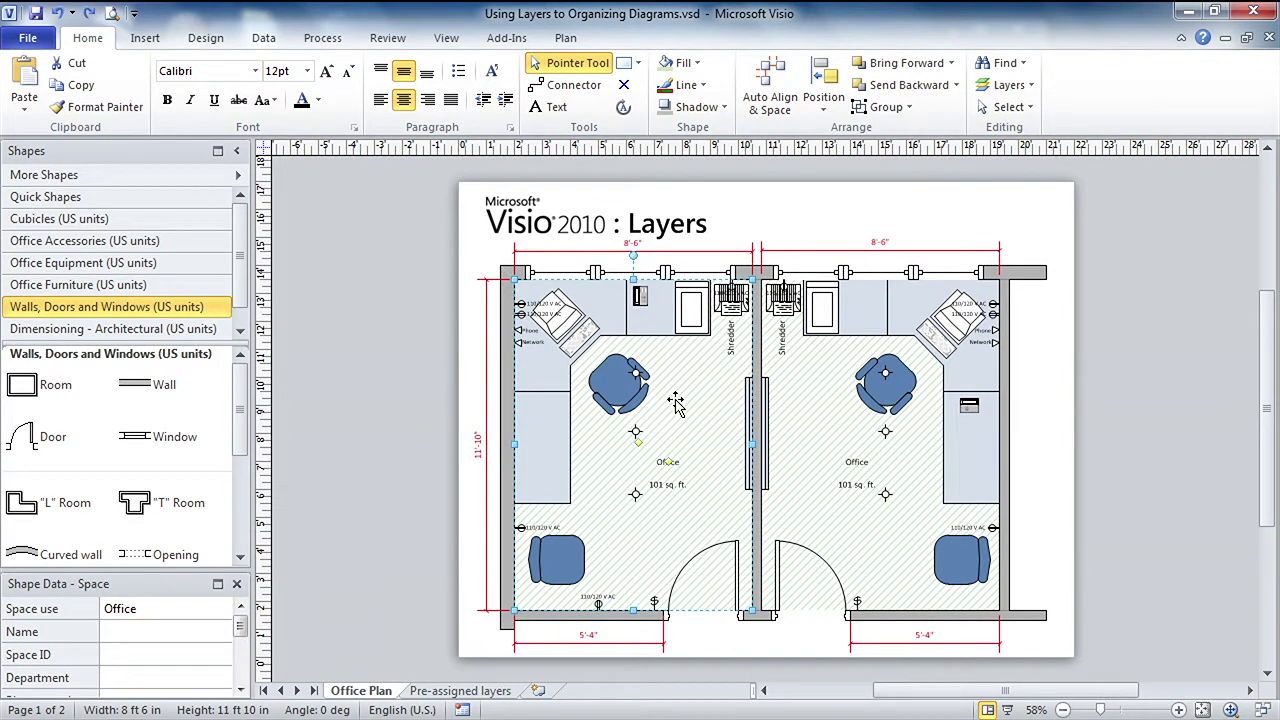
pyautogui.click(636, 373)
pyautogui.keyDown('shift'); pyautogui.click(636, 434); pyautogui.keyUp('shift')
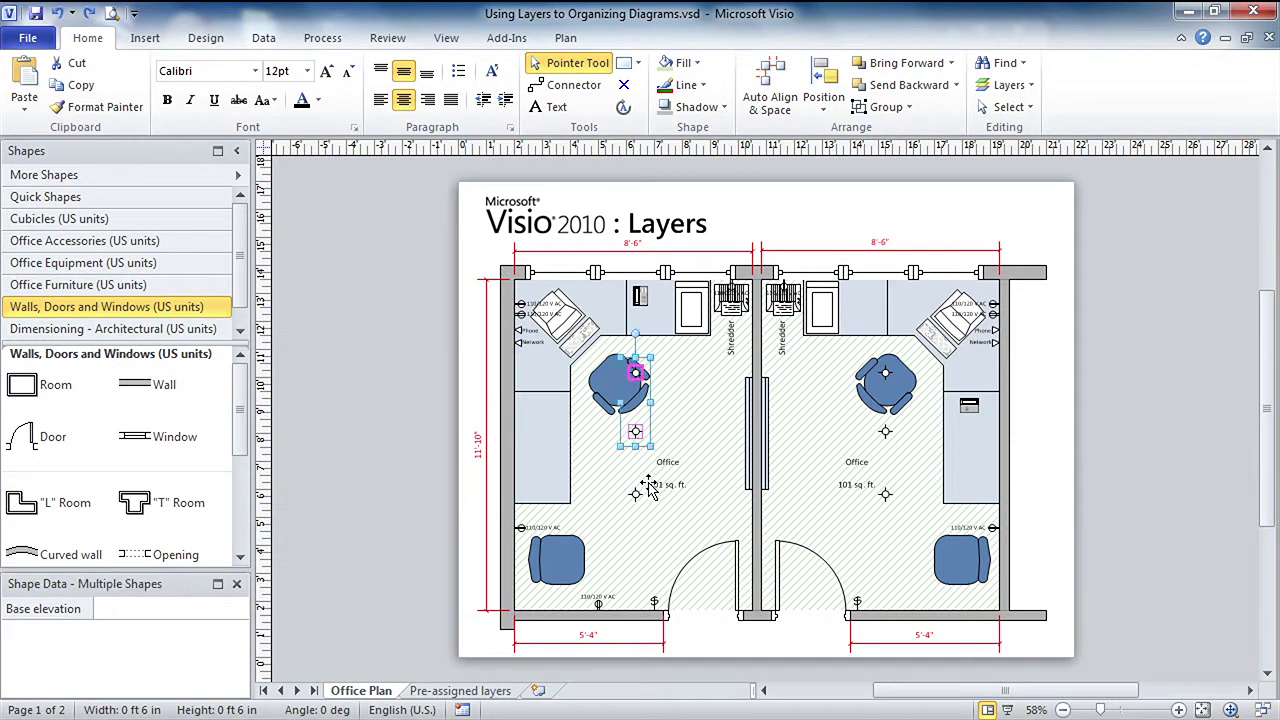
pyautogui.keyDown('shift'); pyautogui.click(637, 497); pyautogui.keyUp('shift')
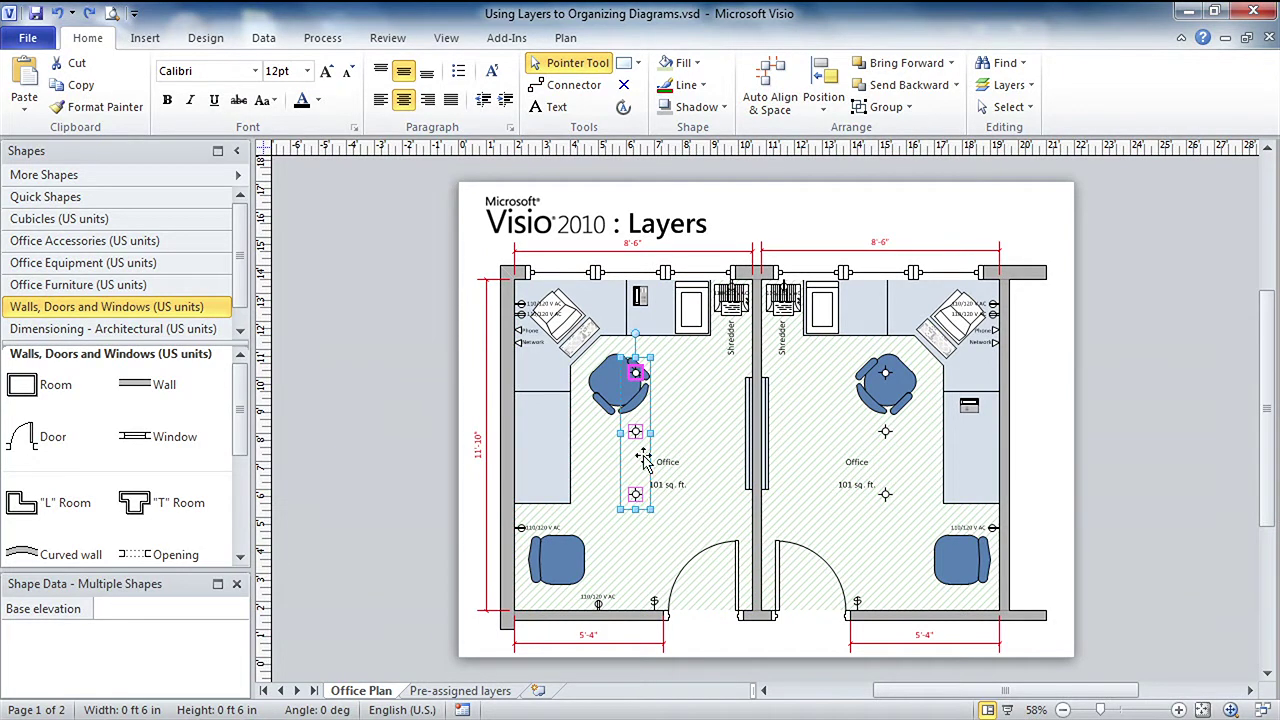
# - Clear the selection and reopen Layer Properties
pyautogui.click(452, 397)
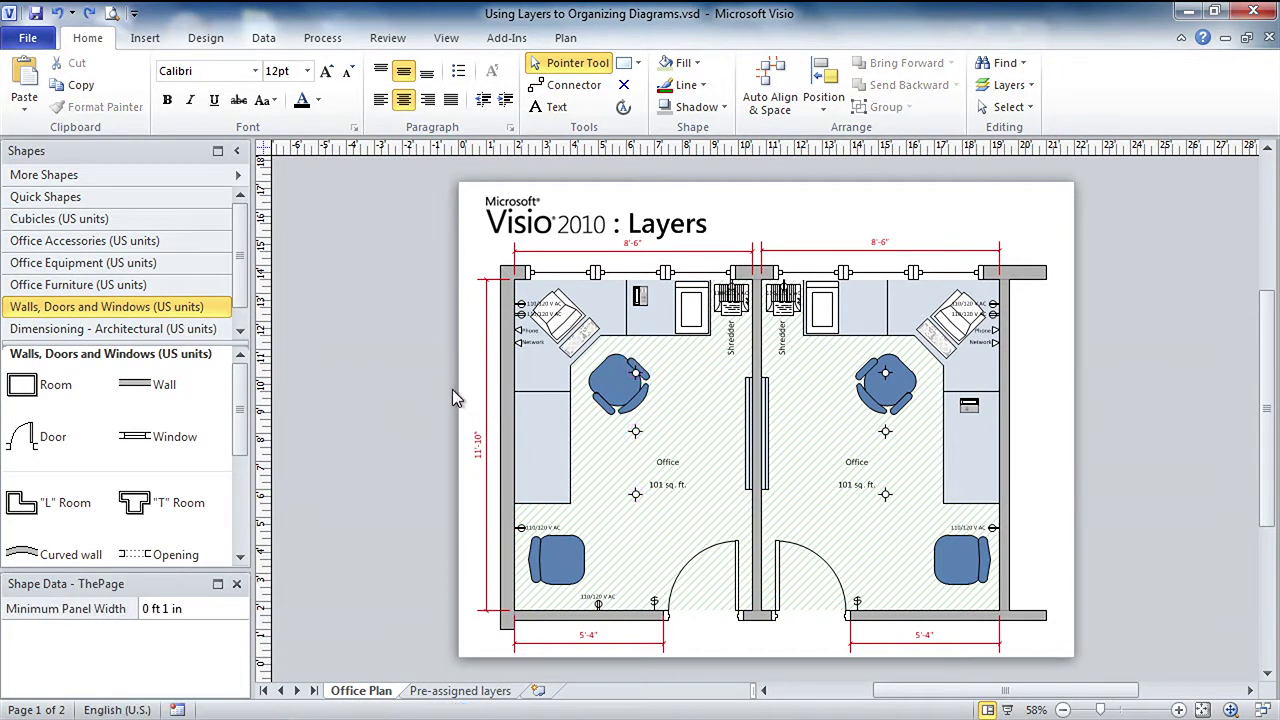
pyautogui.click(1008, 85)
pyautogui.click(1050, 132)
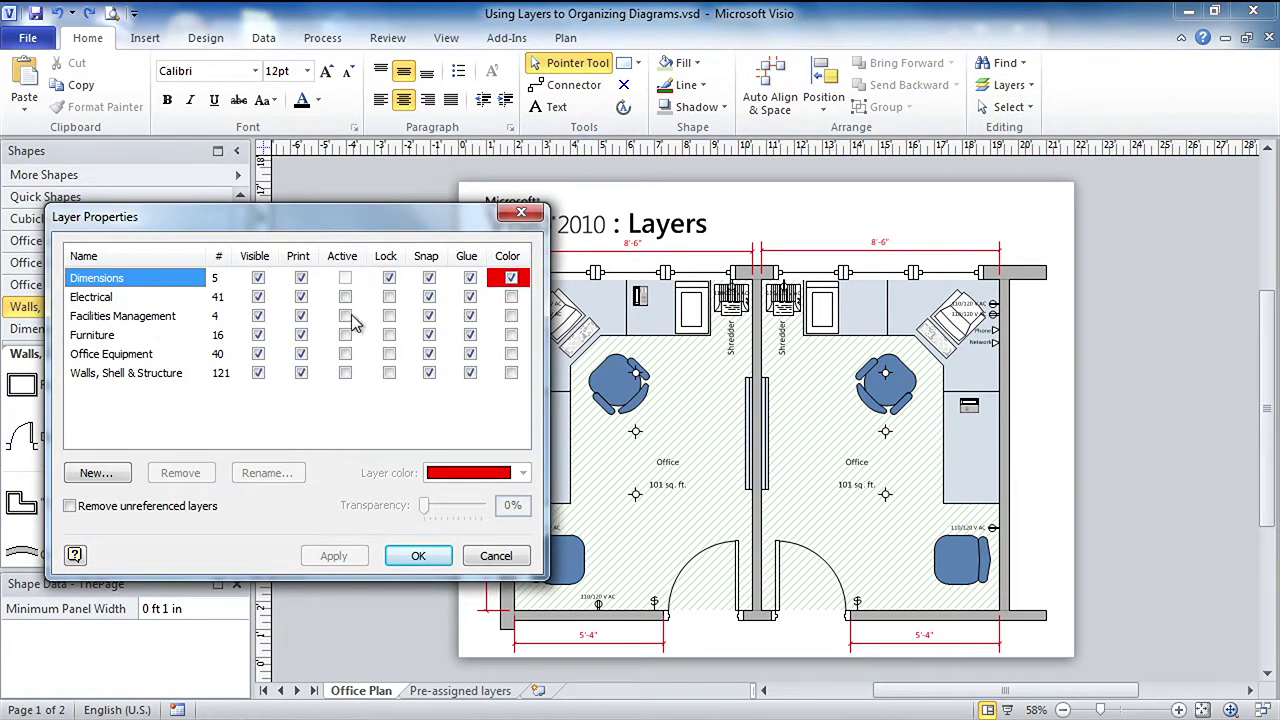
# - Turn off visibility of the Facilities Management layer to remove the hatched Office spaces
pyautogui.click(259, 316)
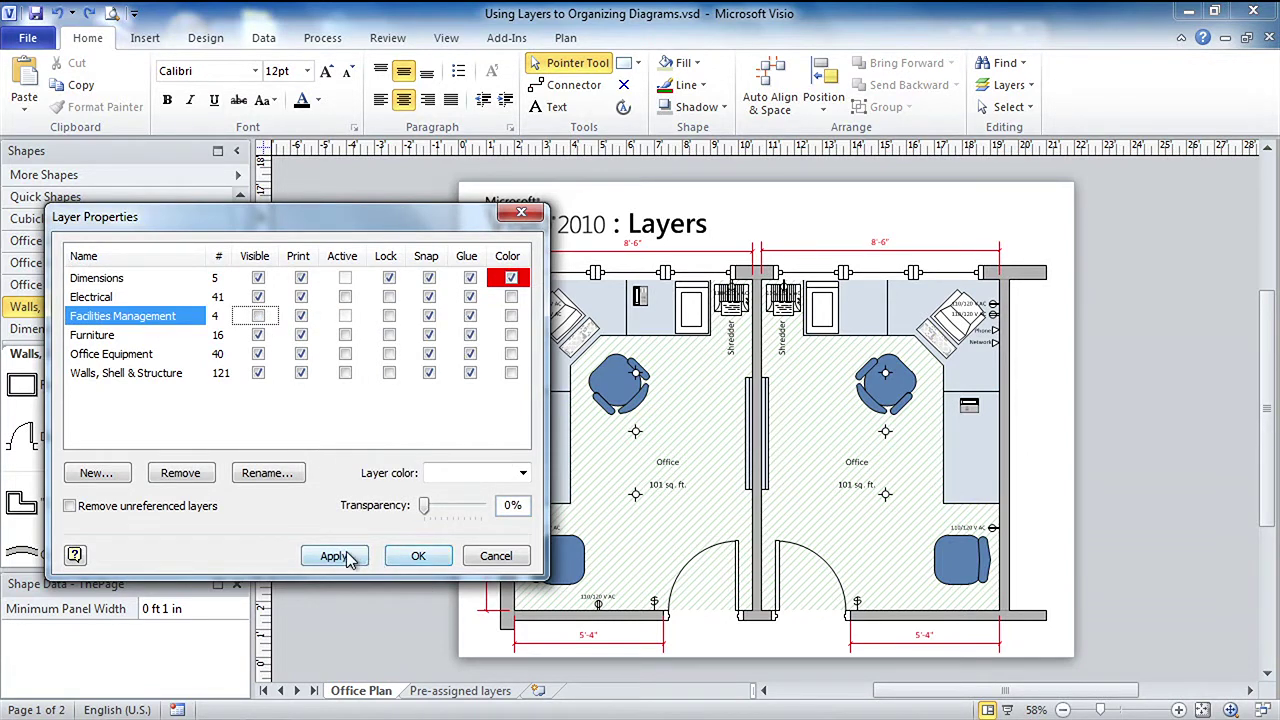
pyautogui.click(349, 558)
pyautogui.click(417, 558)
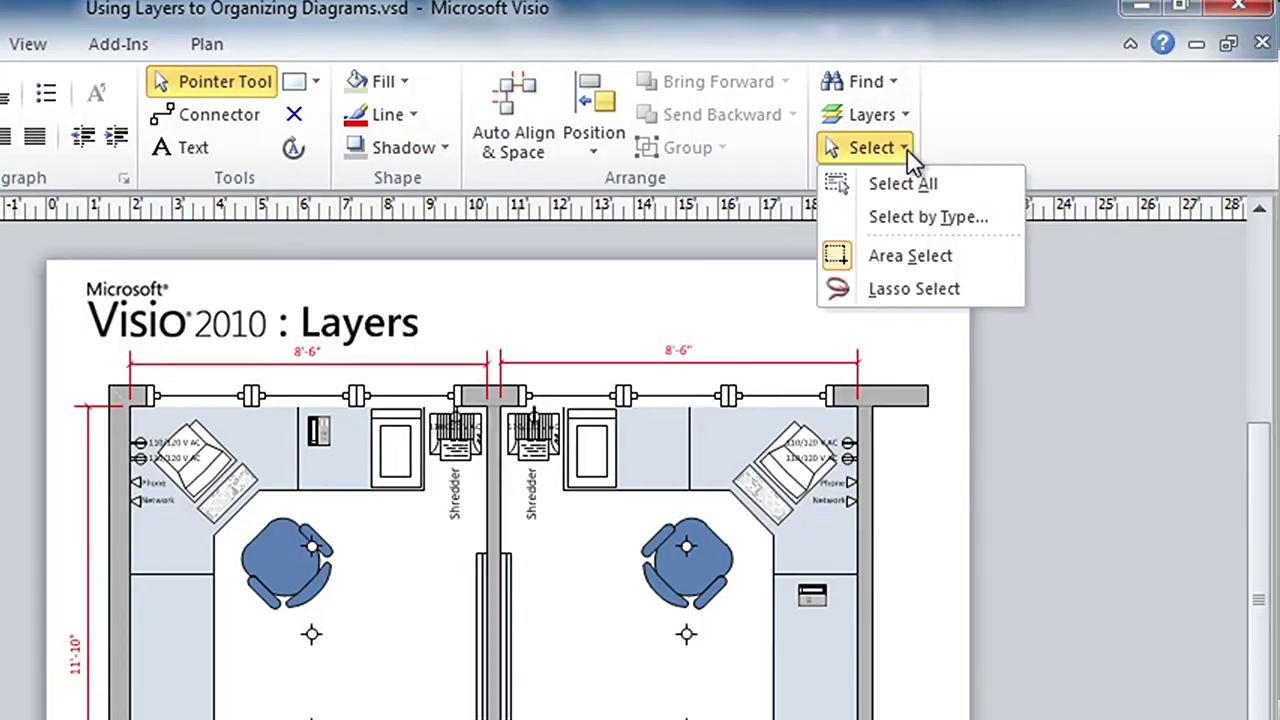
pyautogui.click(993, 229)
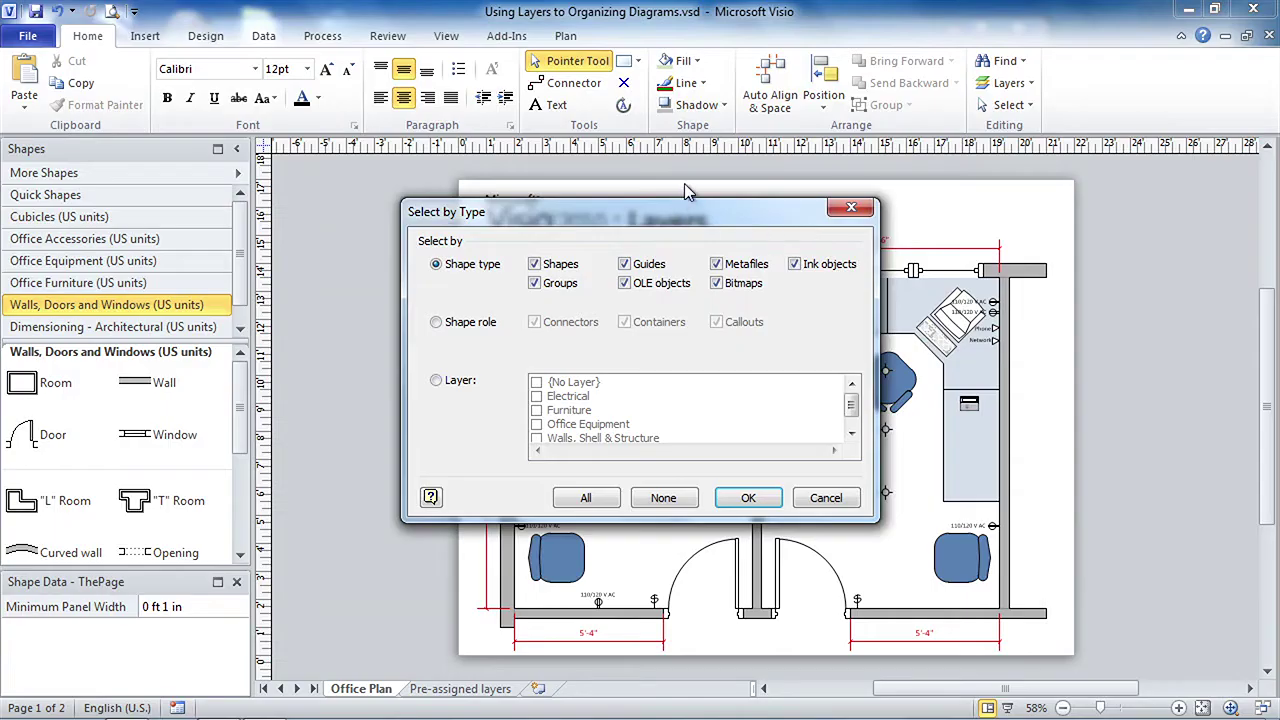
pyautogui.moveTo(711, 205); pyautogui.dragTo(486, 97)
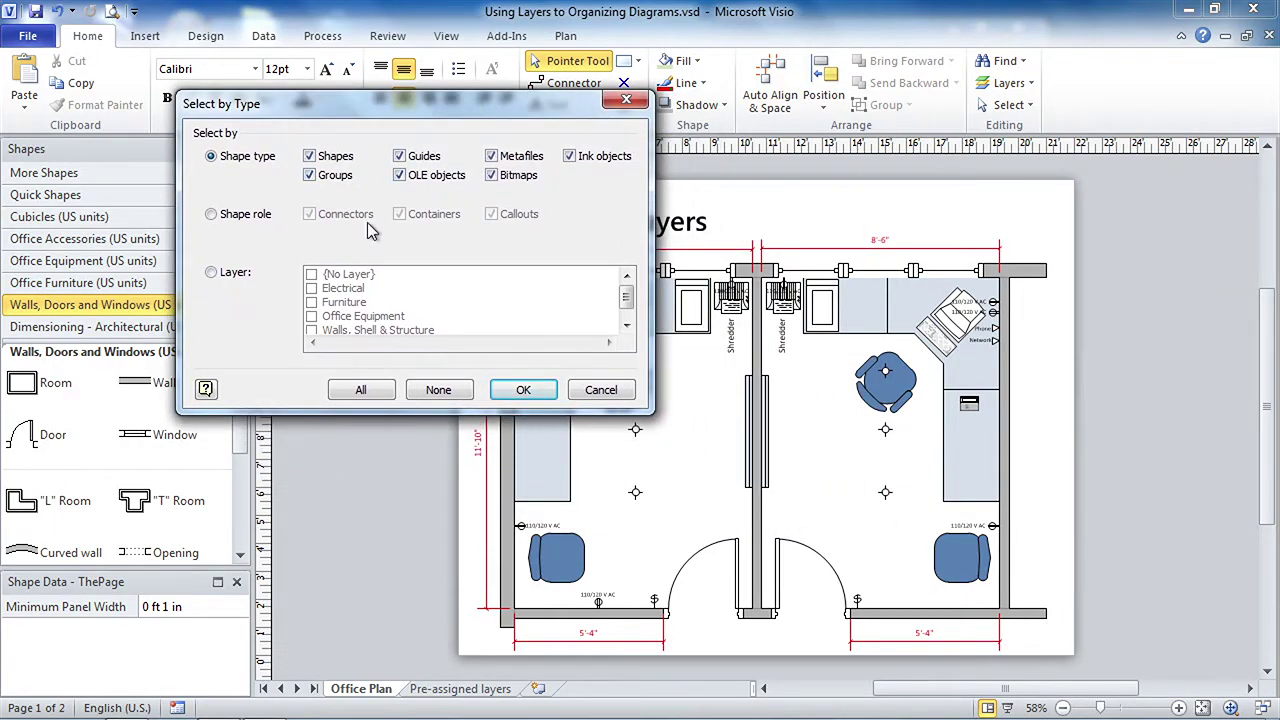
pyautogui.click(236, 276)
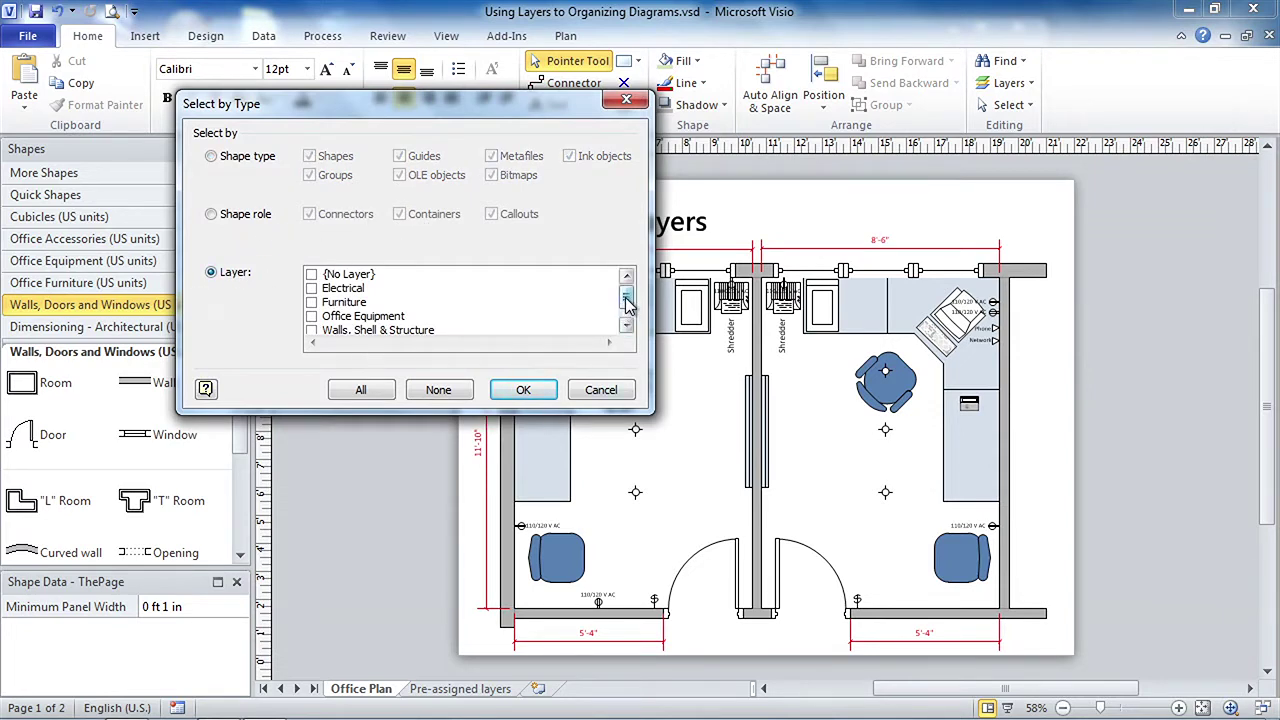
pyautogui.scroll(-1, 628, 306)
pyautogui.scroll(1, 628, 306)
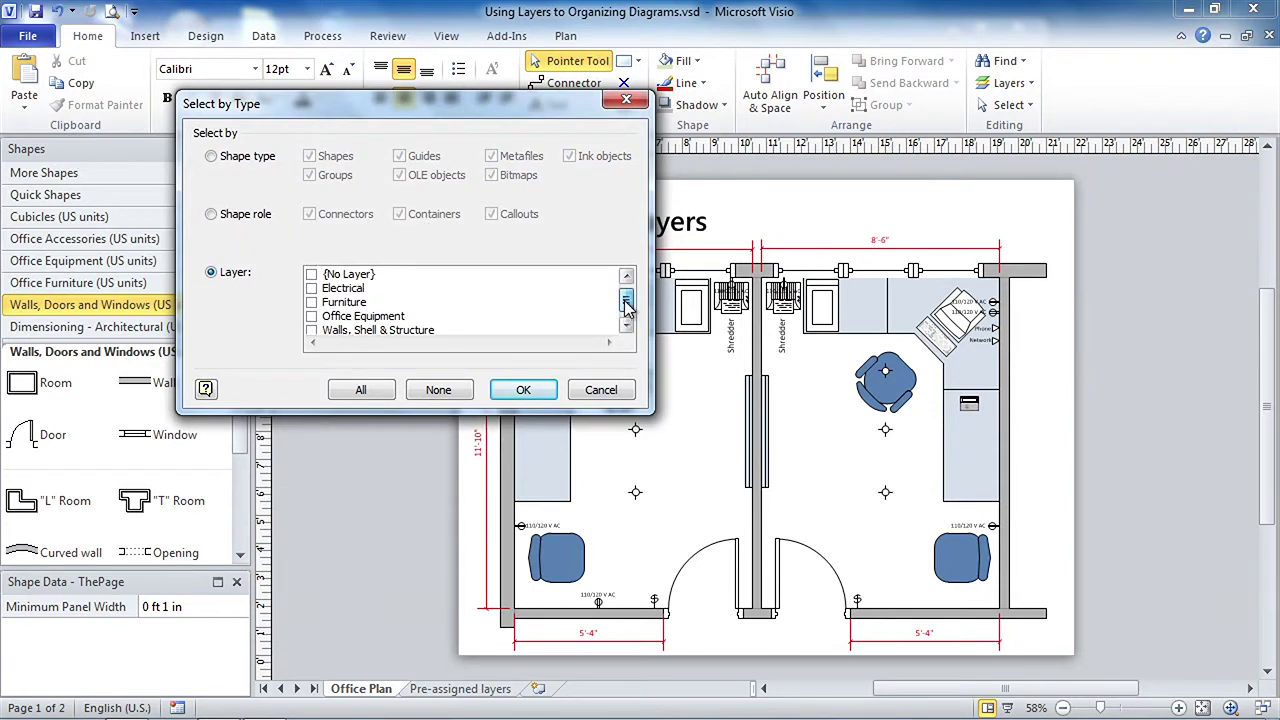
pyautogui.click(311, 302)
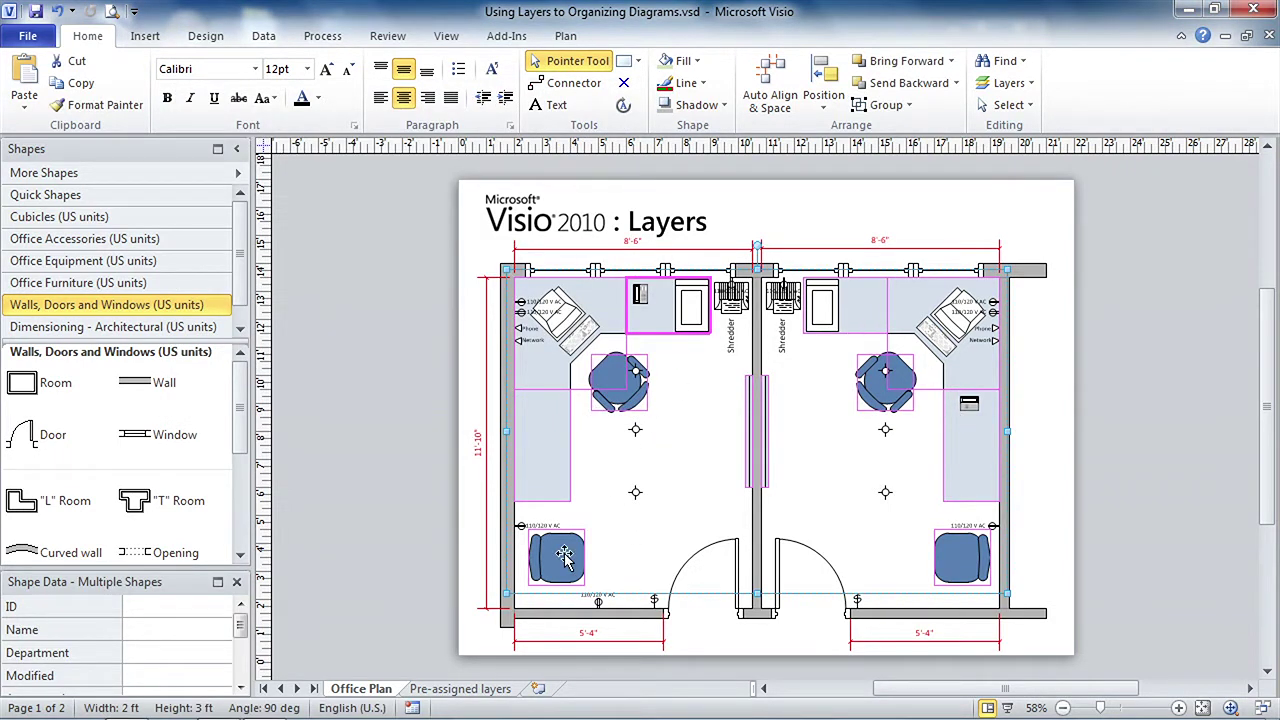
pyautogui.moveTo(556, 558); pyautogui.dragTo(888, 477)
pyautogui.click(1077, 371)
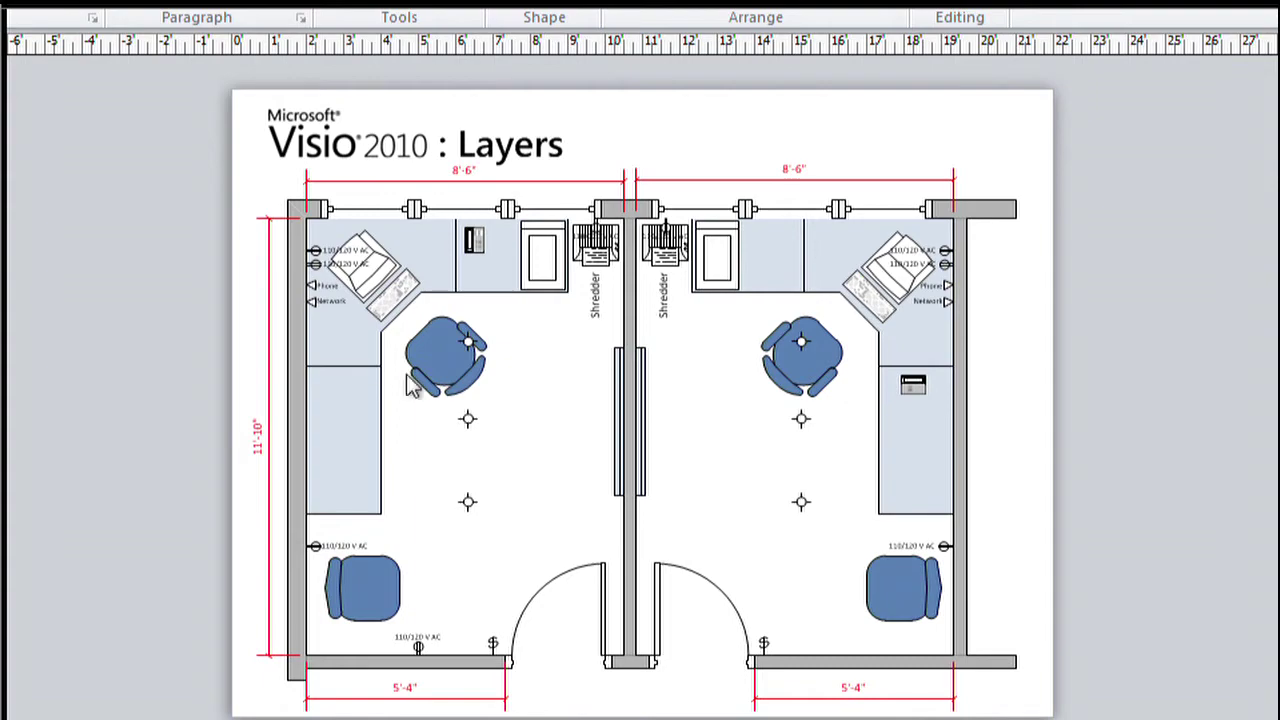
# - Make the Furniture and Office Equipment layers invisible in Layer Properties
pyautogui.click(960, 2)
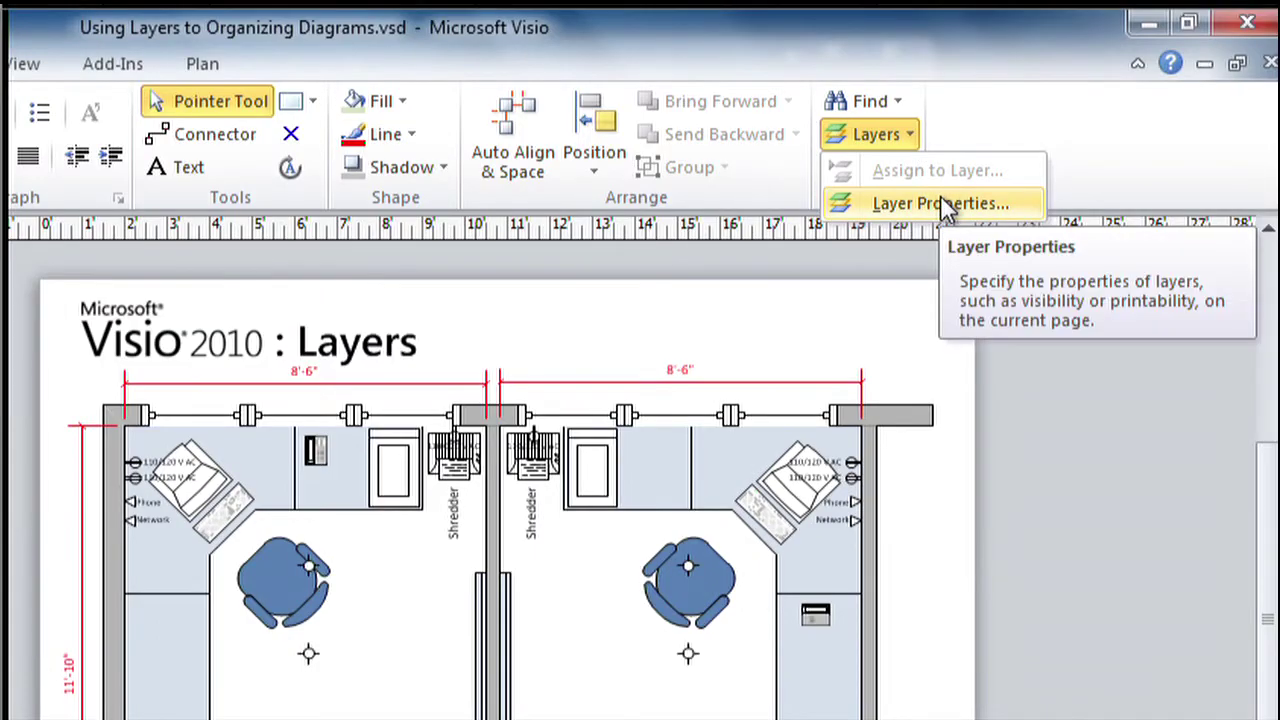
pyautogui.click(942, 201)
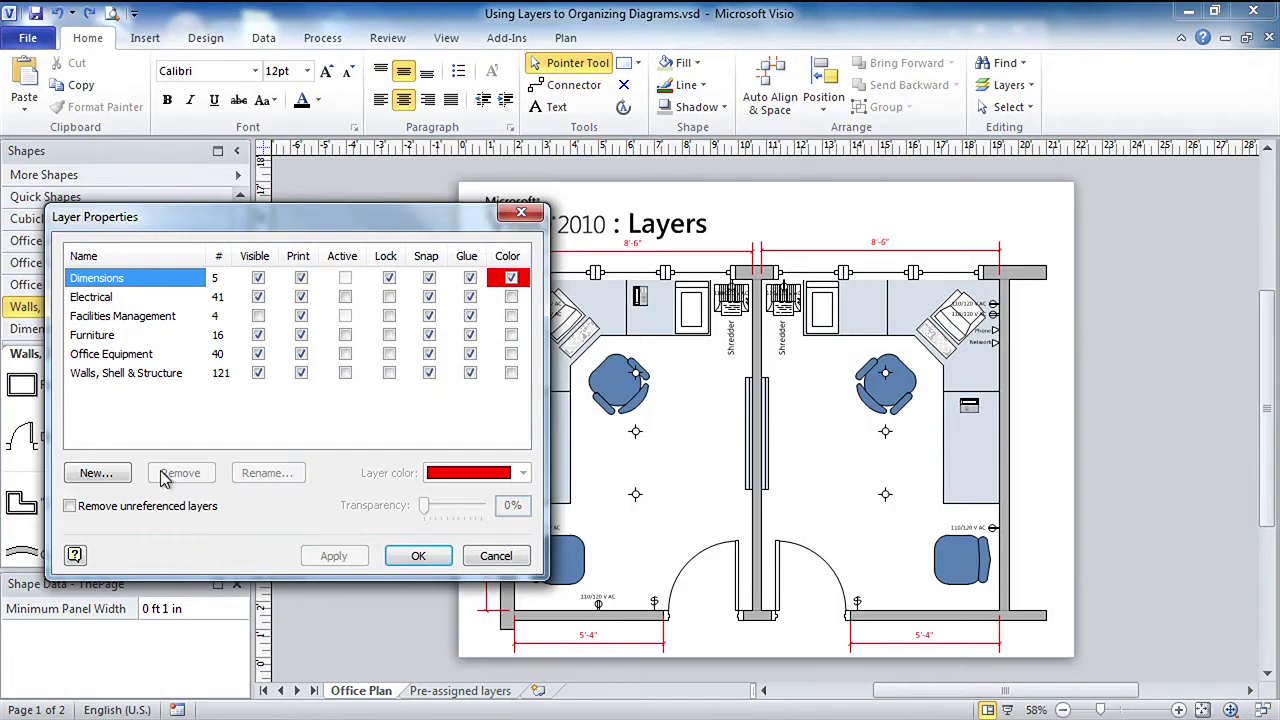
pyautogui.click(258, 336)
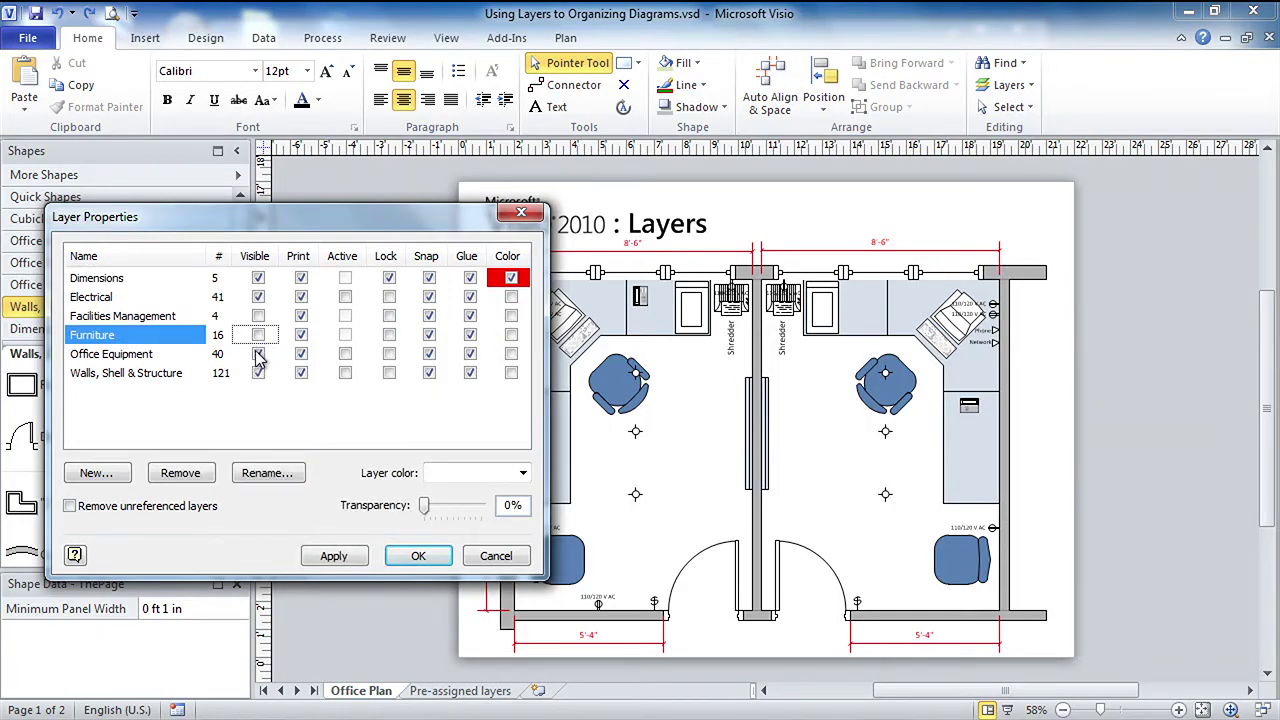
pyautogui.click(258, 354)
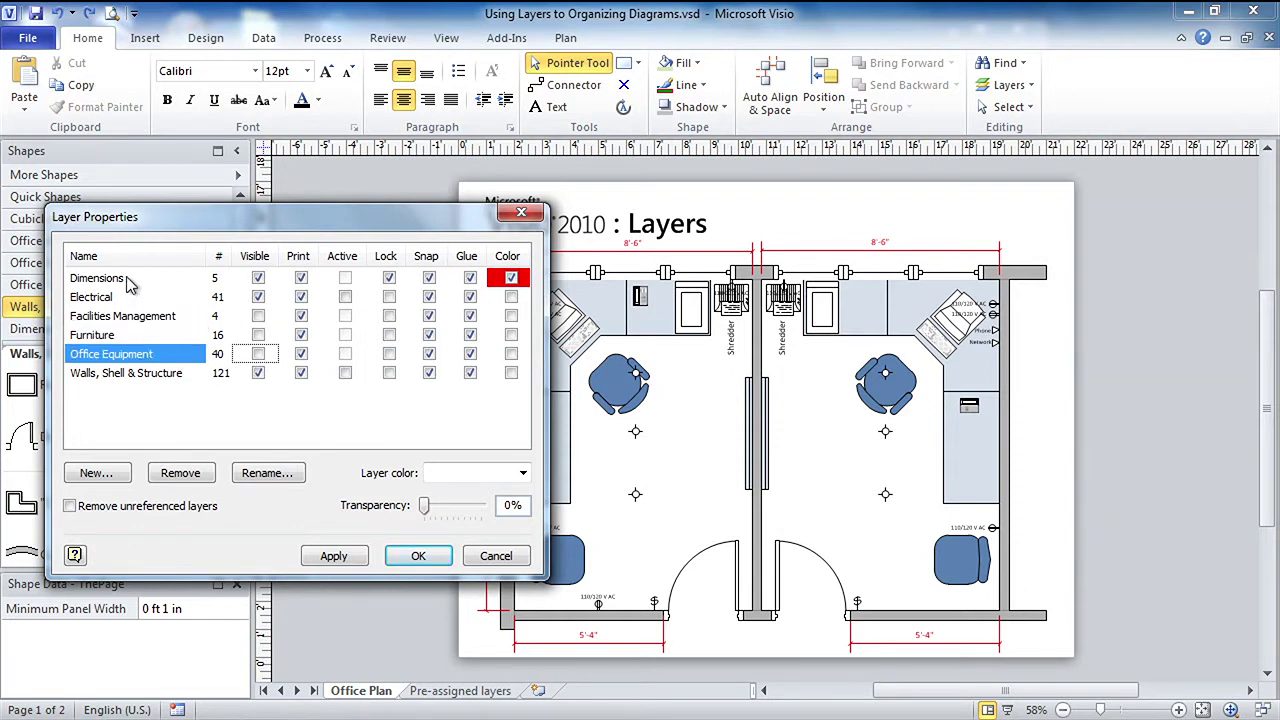
pyautogui.click(418, 560)
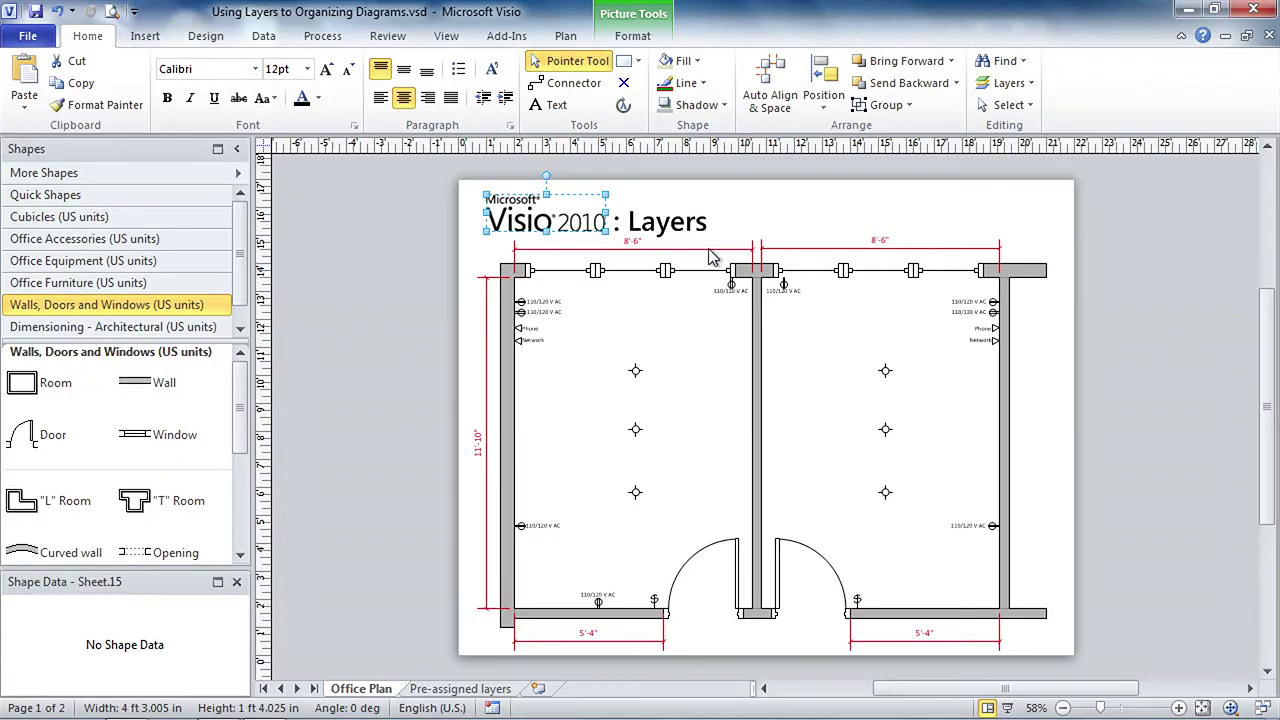
# - Assign both parts of the 'Visio 2010 : Layers' title to a new layer named Title
pyautogui.keyDown('shift'); pyautogui.click(676, 232); pyautogui.keyUp('shift')
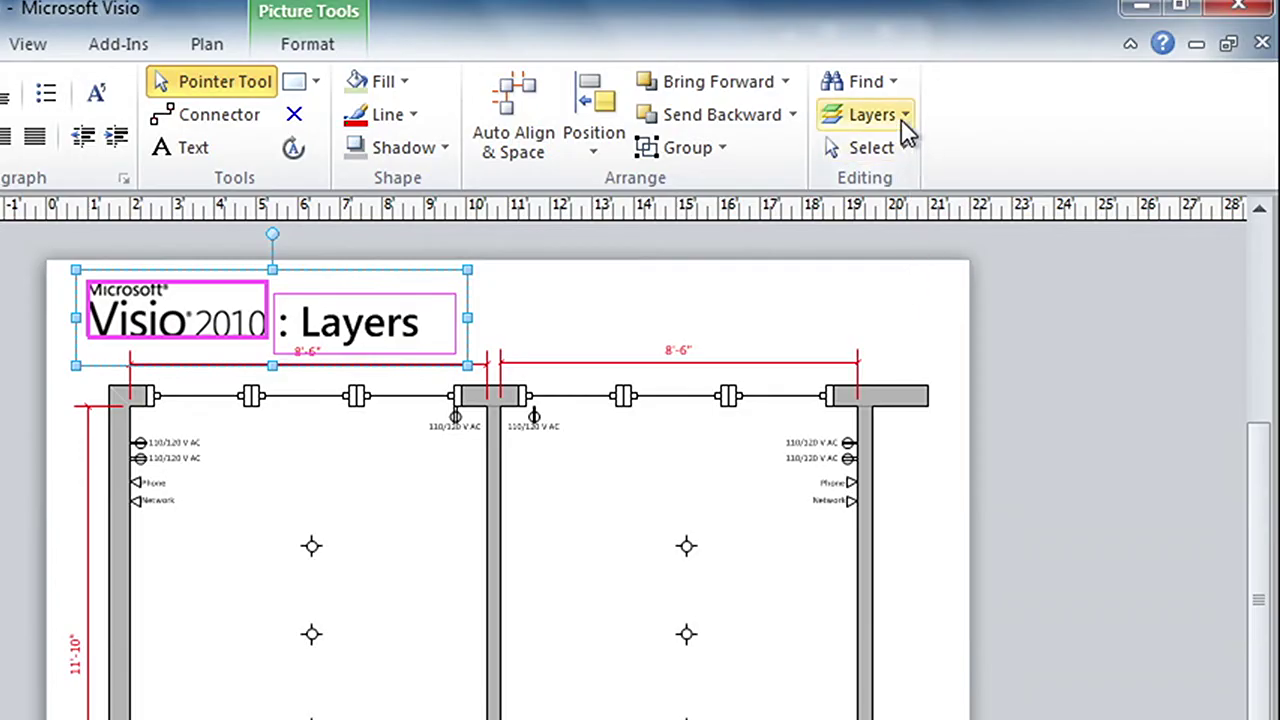
pyautogui.click(1028, 87)
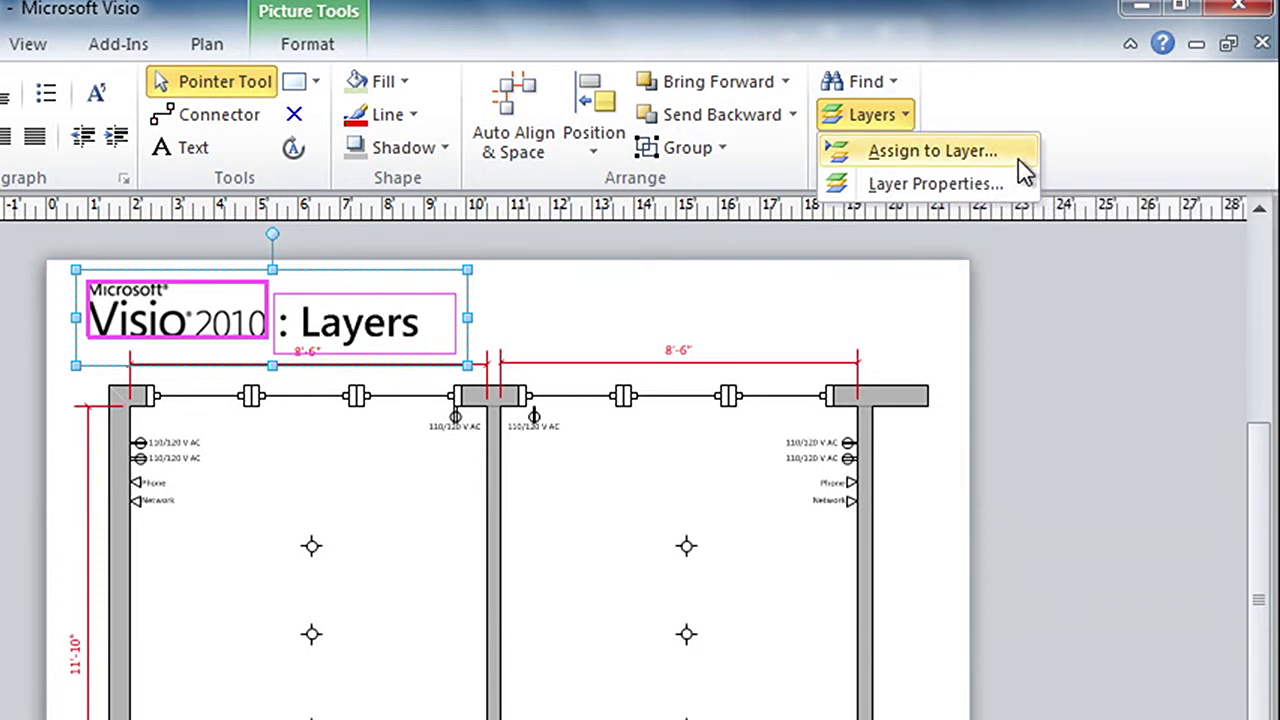
pyautogui.click(1021, 159)
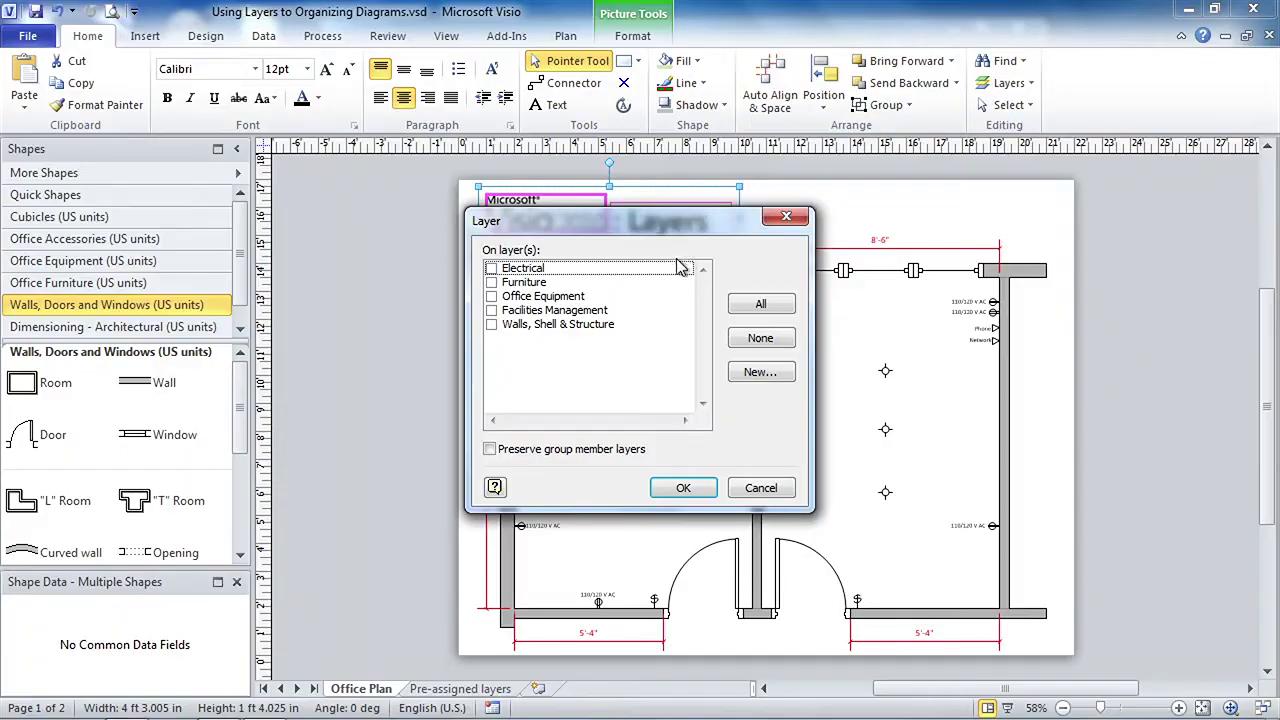
pyautogui.moveTo(685, 232); pyautogui.dragTo(577, 299)
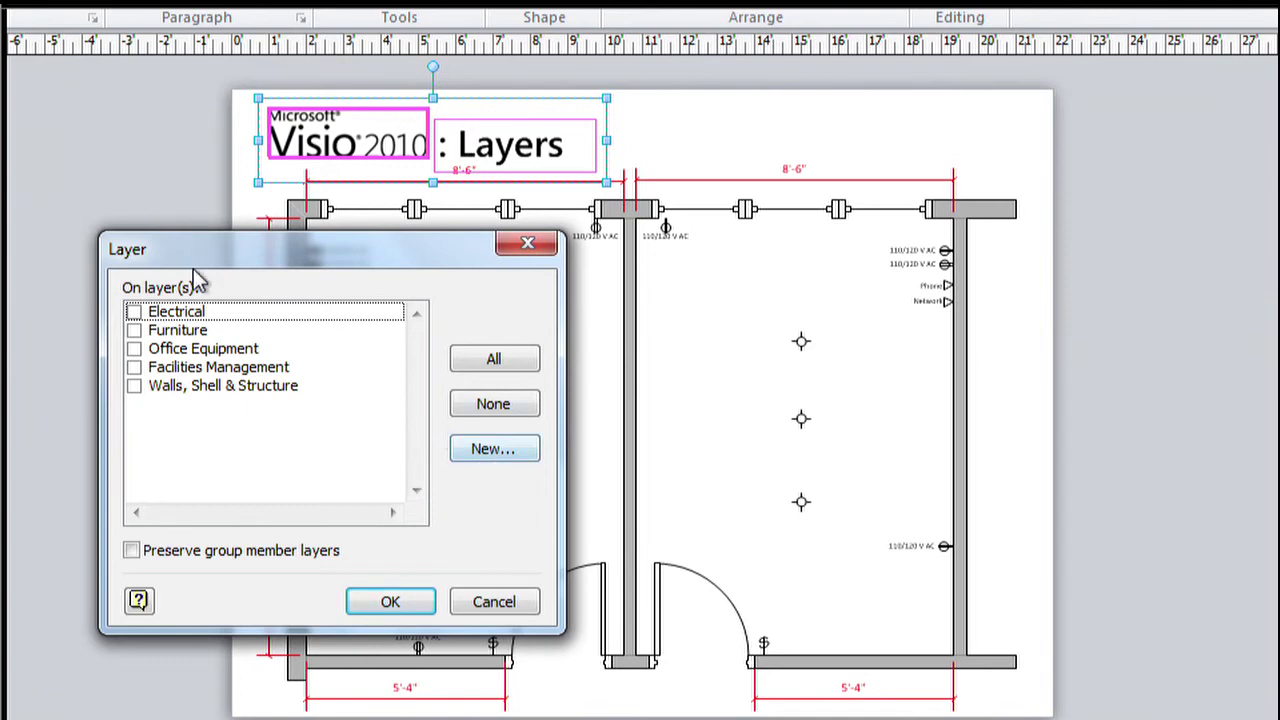
pyautogui.click(471, 456)
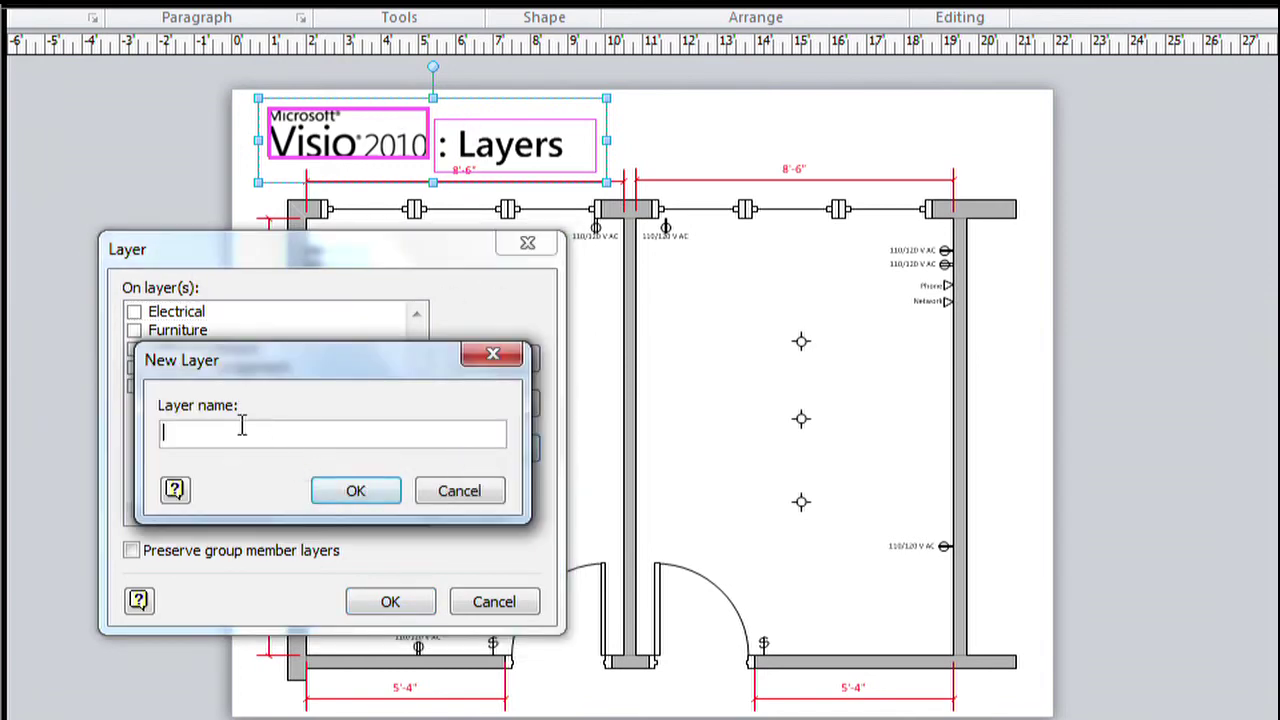
pyautogui.write('Title')
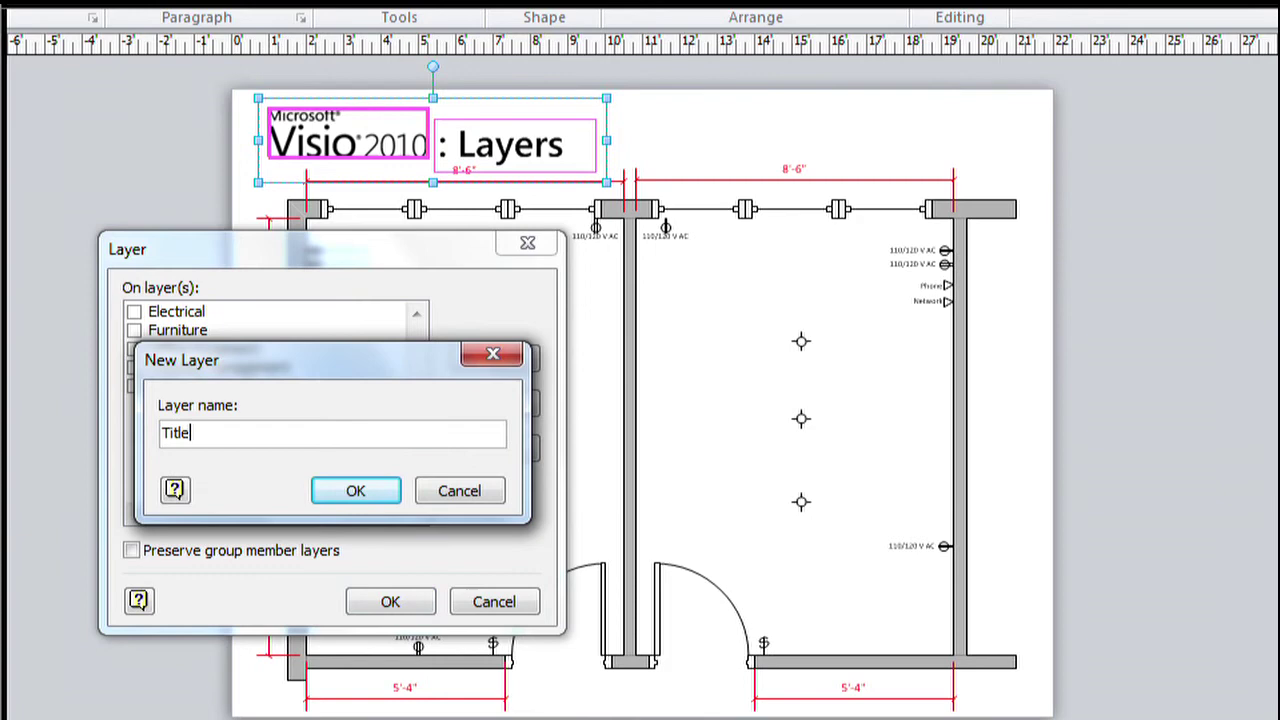
pyautogui.click(380, 495)
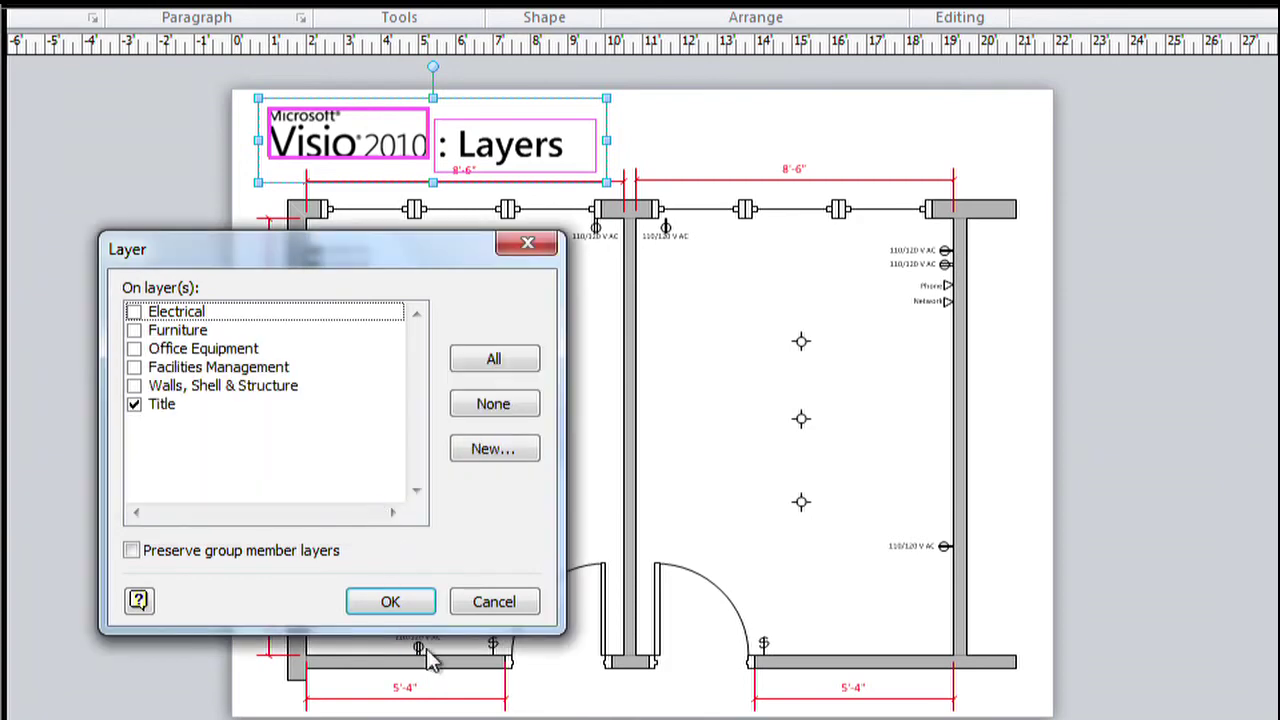
pyautogui.click(420, 603)
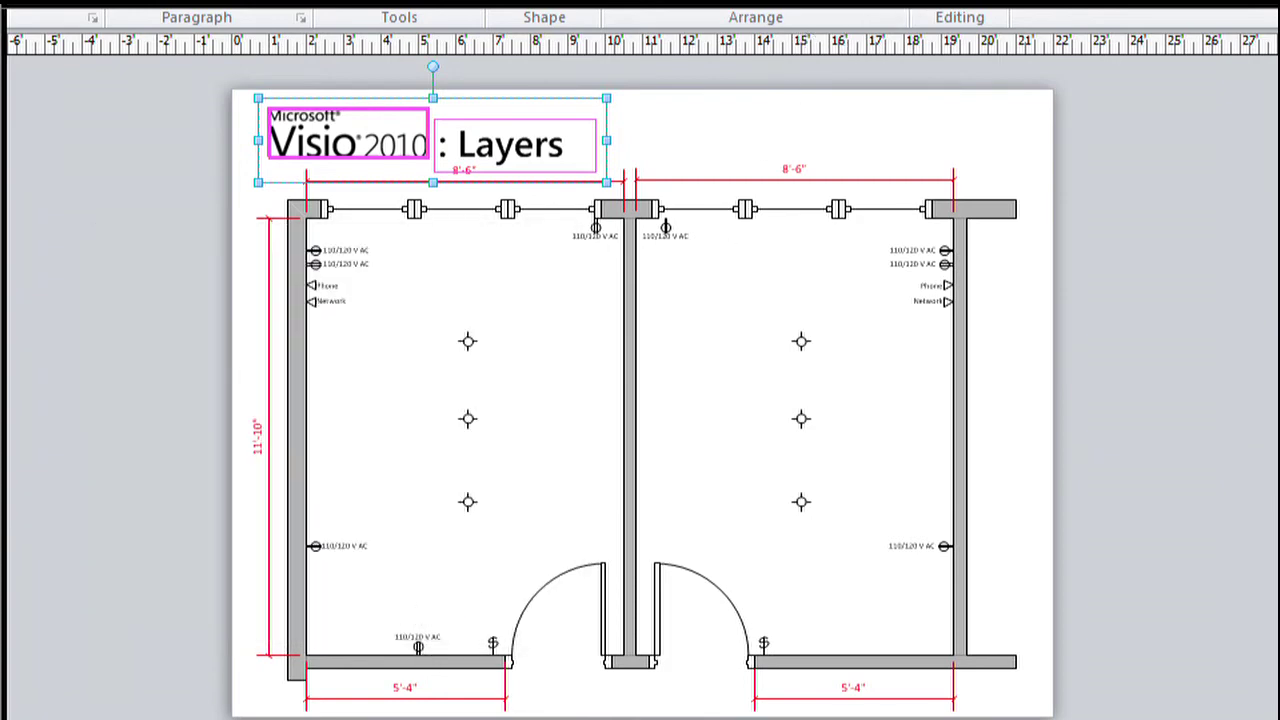
pyautogui.click(960, 0)
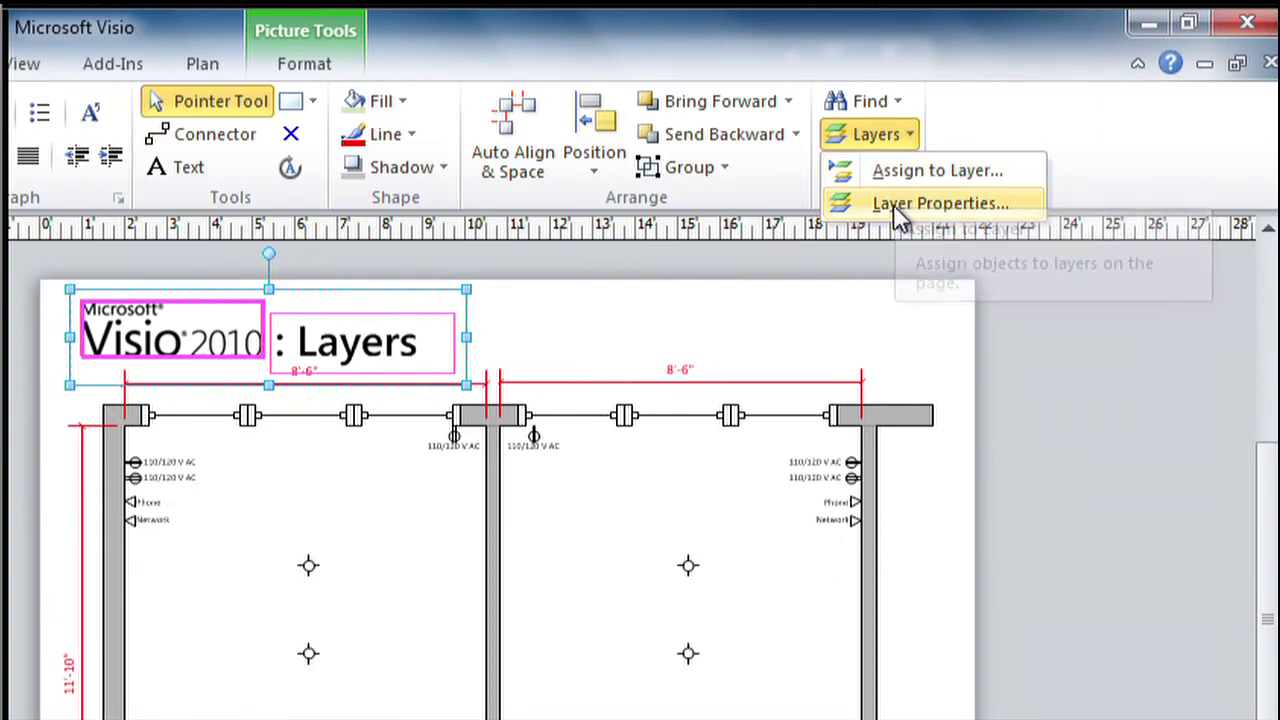
# - Lock the Title layer, then test by drag-selecting the shapes near the title
pyautogui.click(893, 204)
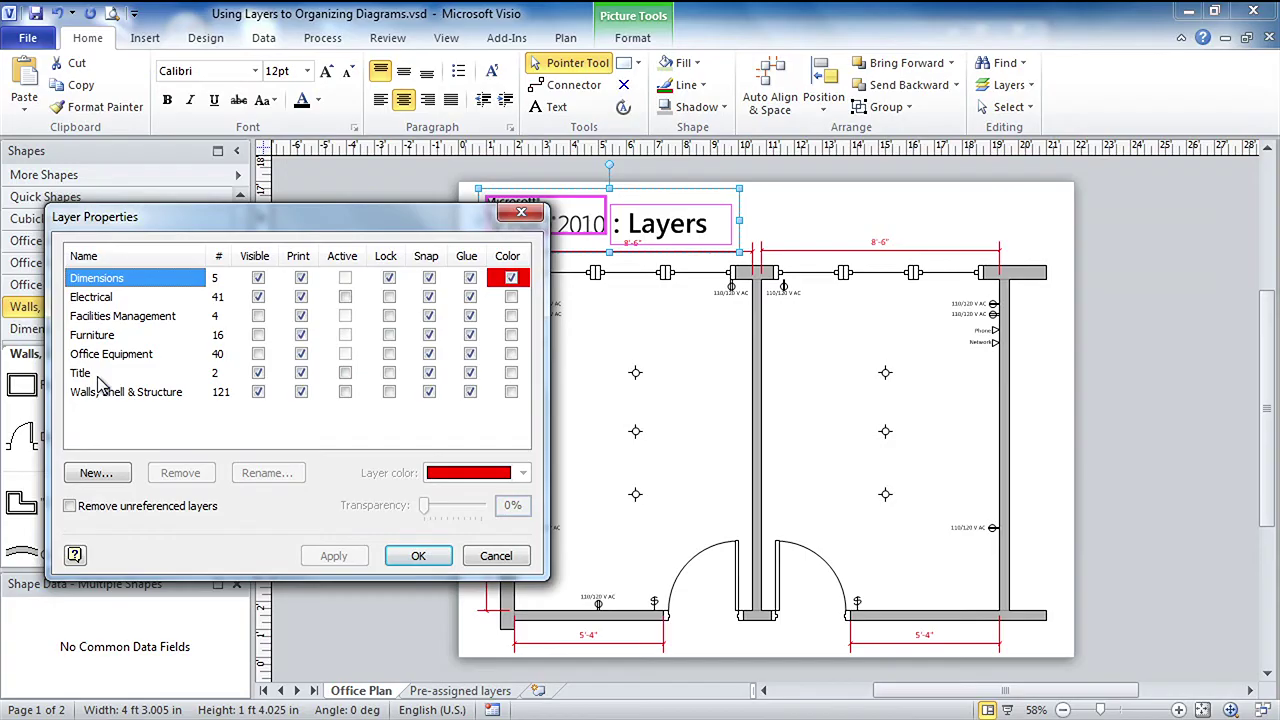
pyautogui.click(100, 373)
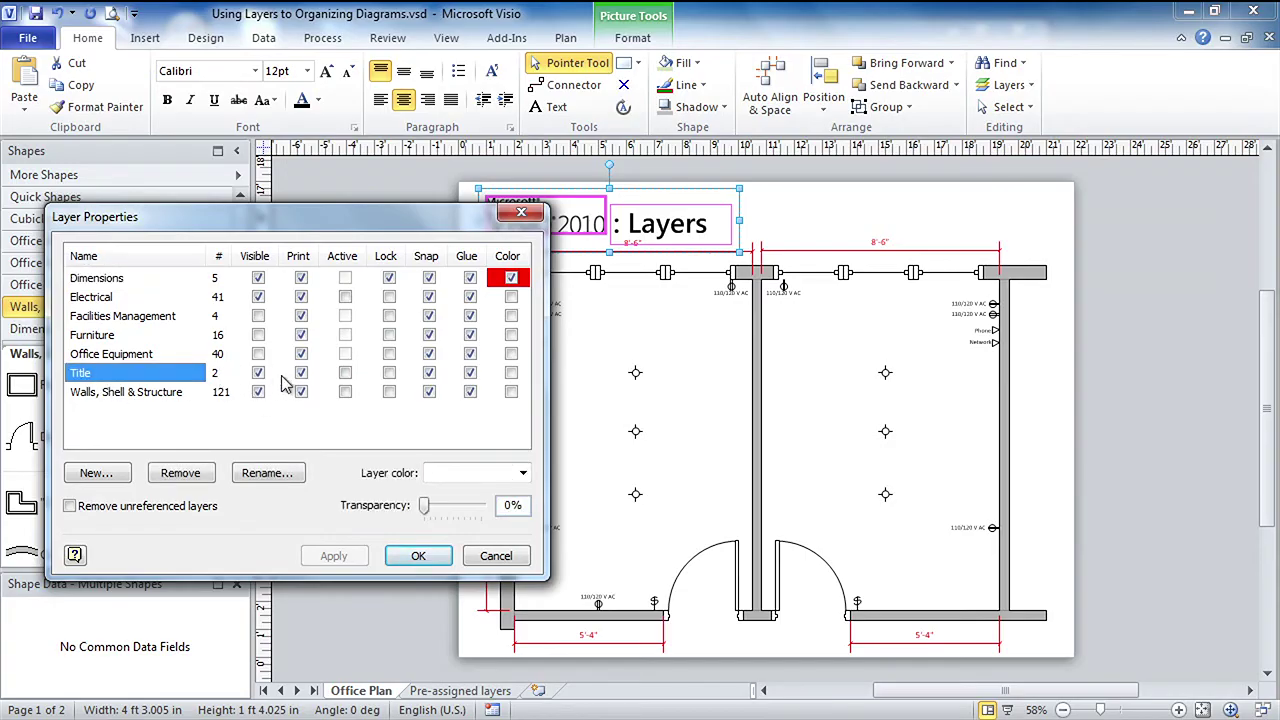
pyautogui.click(389, 373)
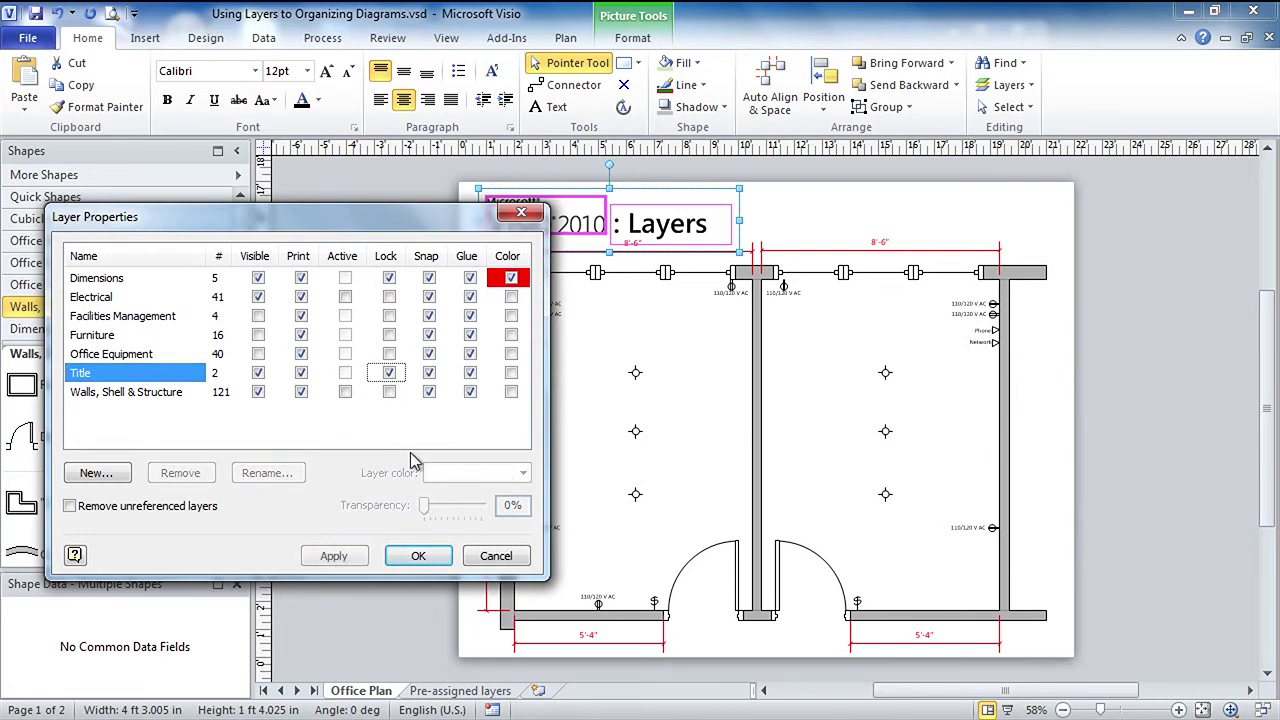
pyautogui.click(418, 556)
pyautogui.moveTo(540, 212); pyautogui.dragTo(760, 302)
pyautogui.click(755, 215)
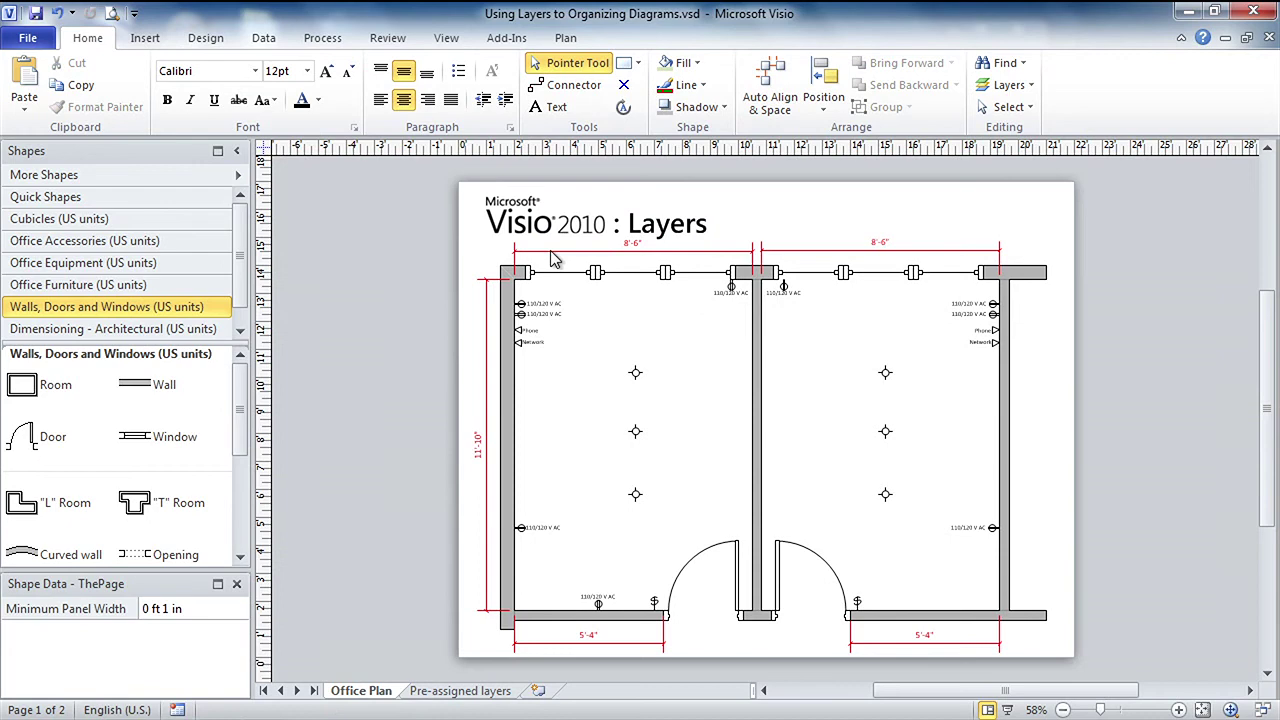